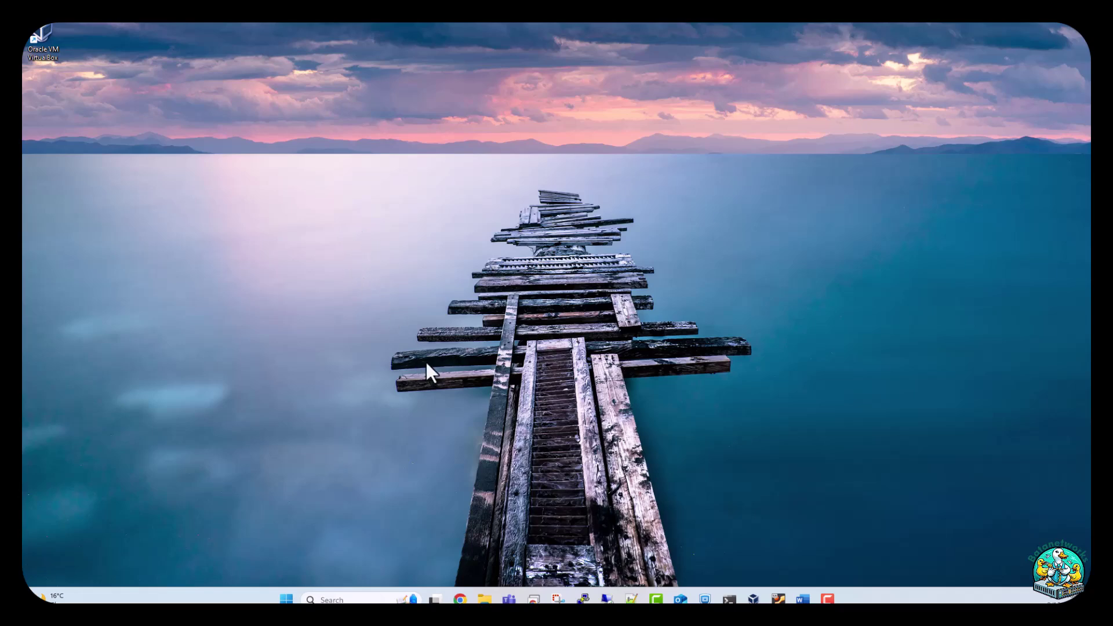
{"action": "right_click", "coordinate": [423, 273]}
{"action": "left_click", "coordinate": [454, 323]}
Step: Open Google in a maximized Chrome window
{"action": "mouse_move", "coordinate": [464, 599]}
{"action": "left_click", "coordinate": [460, 599]}
{"action": "left_click_drag", "start_coordinate": [994, 119], "coordinate": [423, 69]}
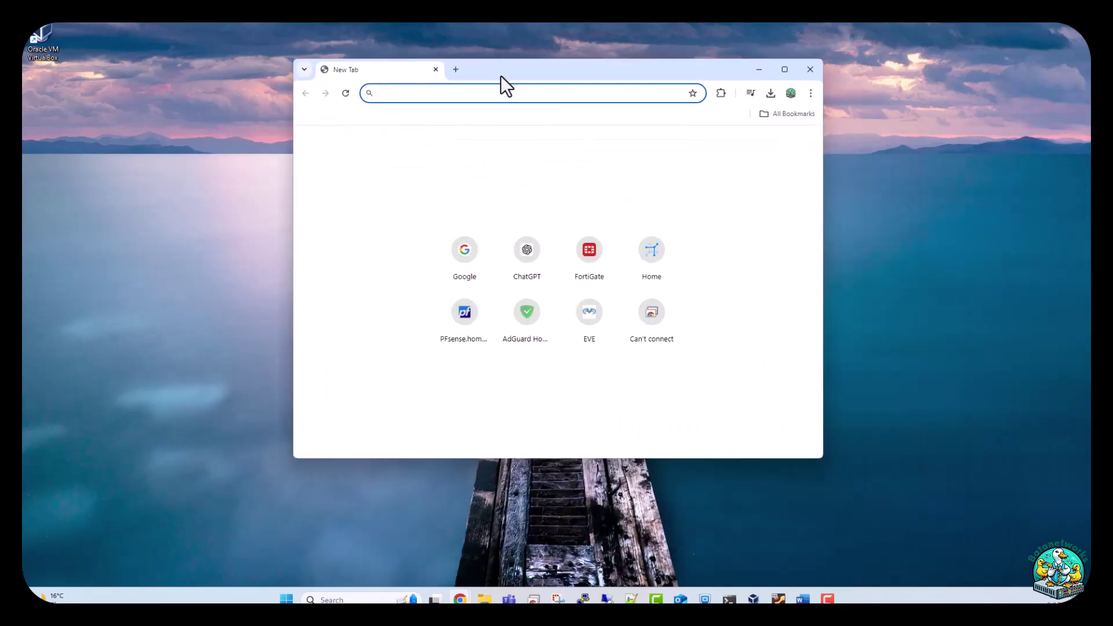
{"action": "double_click", "coordinate": [500, 75]}
{"action": "left_click", "coordinate": [455, 299]}
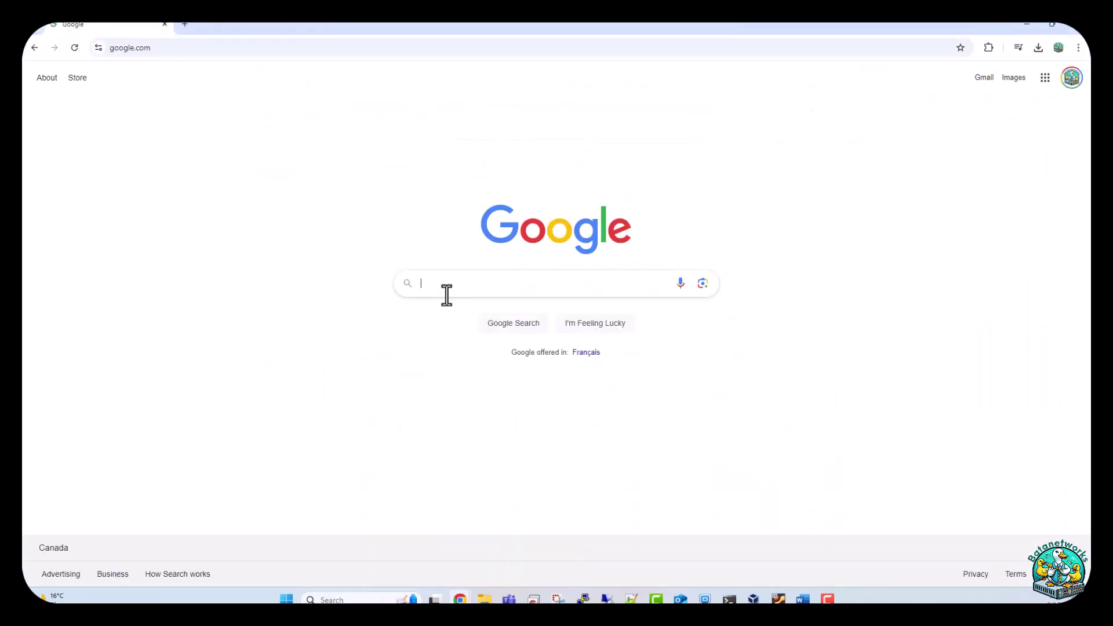
Step: Search Google for "nicehash miner" and open the NiceHash Miner page
{"action": "type", "text": "nic"}
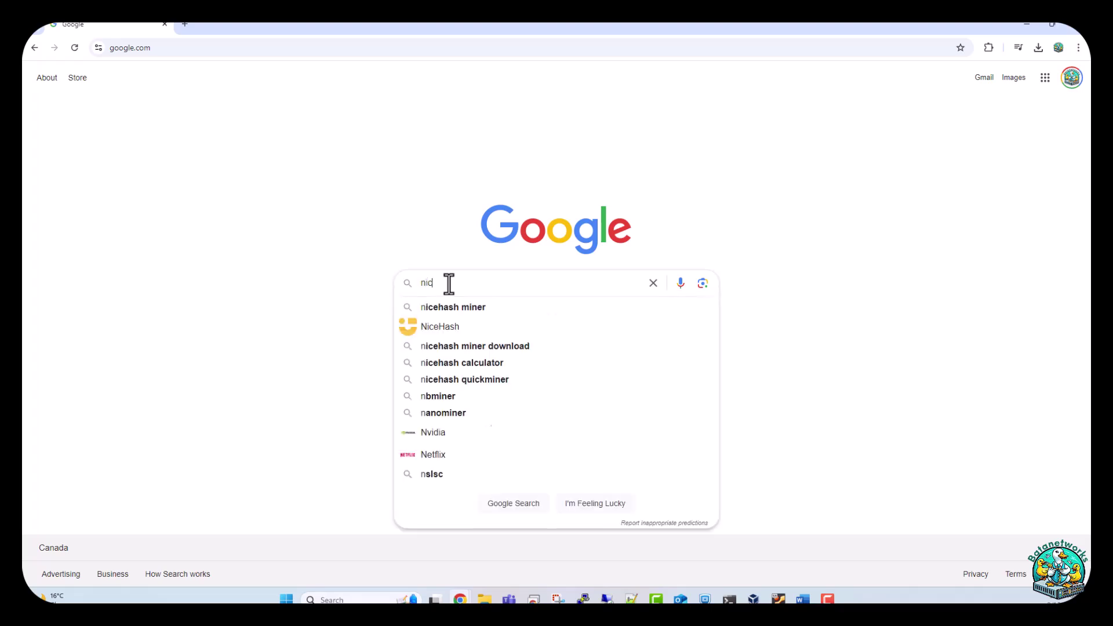
{"action": "type", "text": "e"}
{"action": "left_click", "coordinate": [462, 312]}
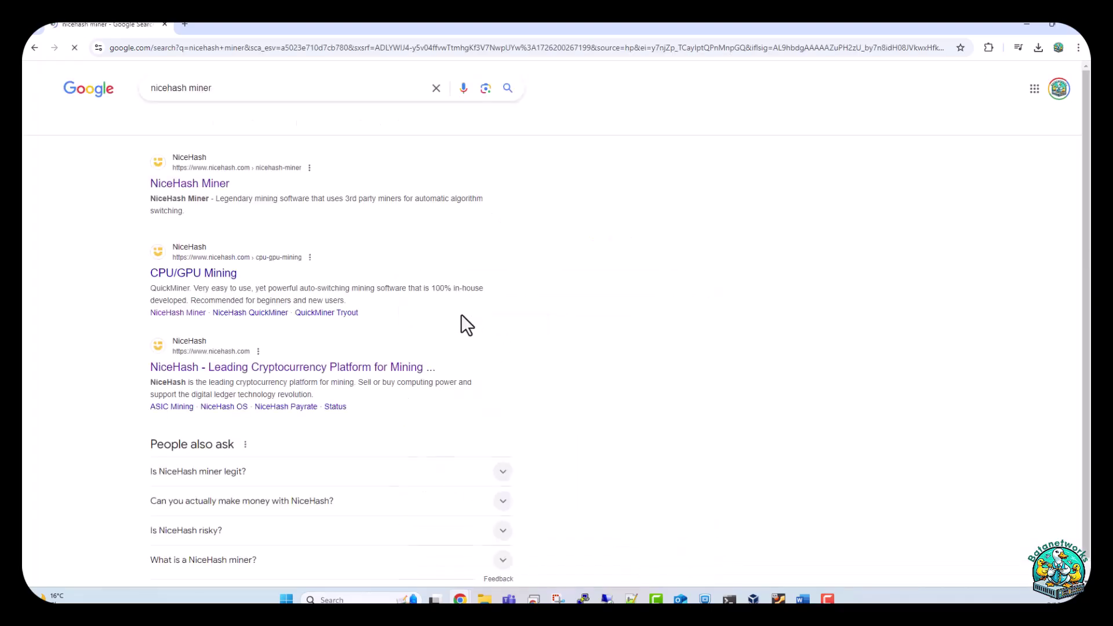
{"action": "left_click", "coordinate": [204, 183]}
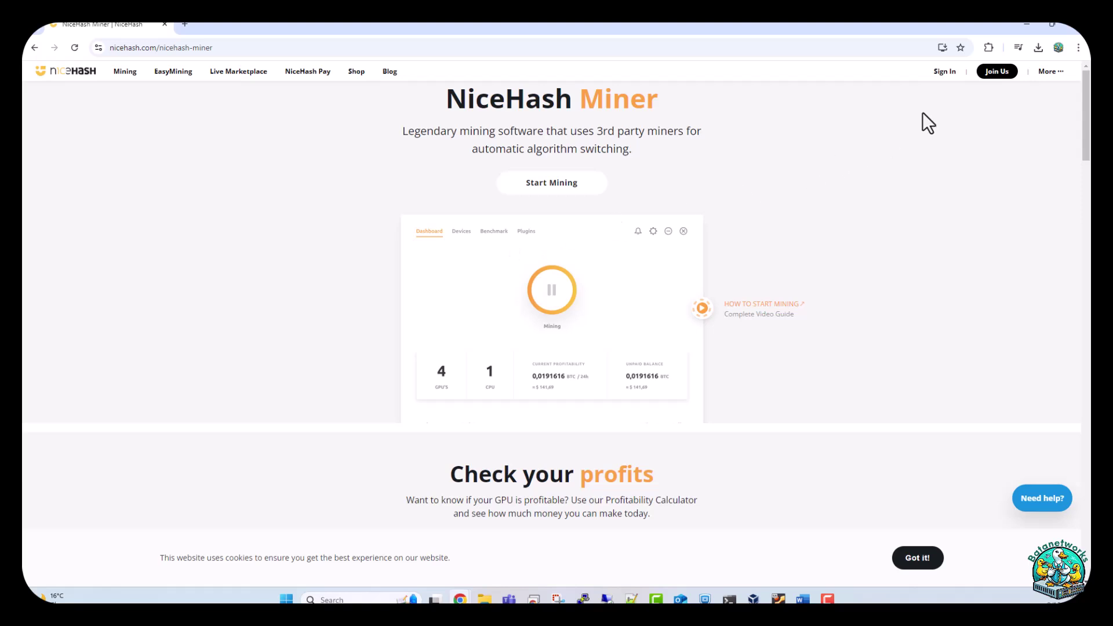
Step: Open the NiceHash login page for an existing account and fill in the account's email address
{"action": "left_click", "coordinate": [993, 73]}
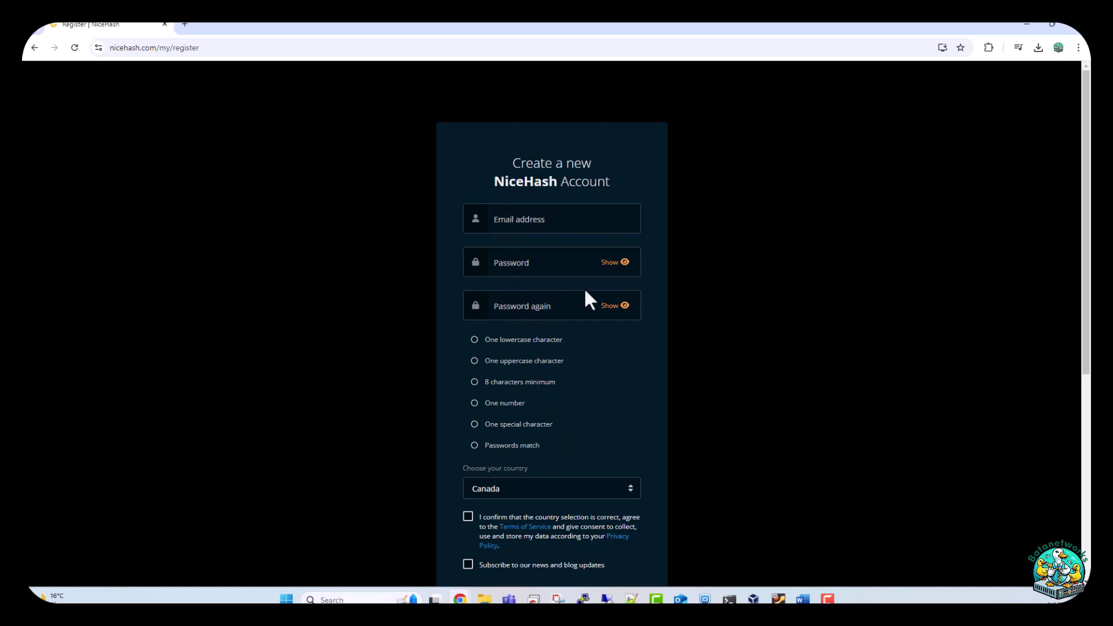
{"action": "left_click", "coordinate": [36, 47]}
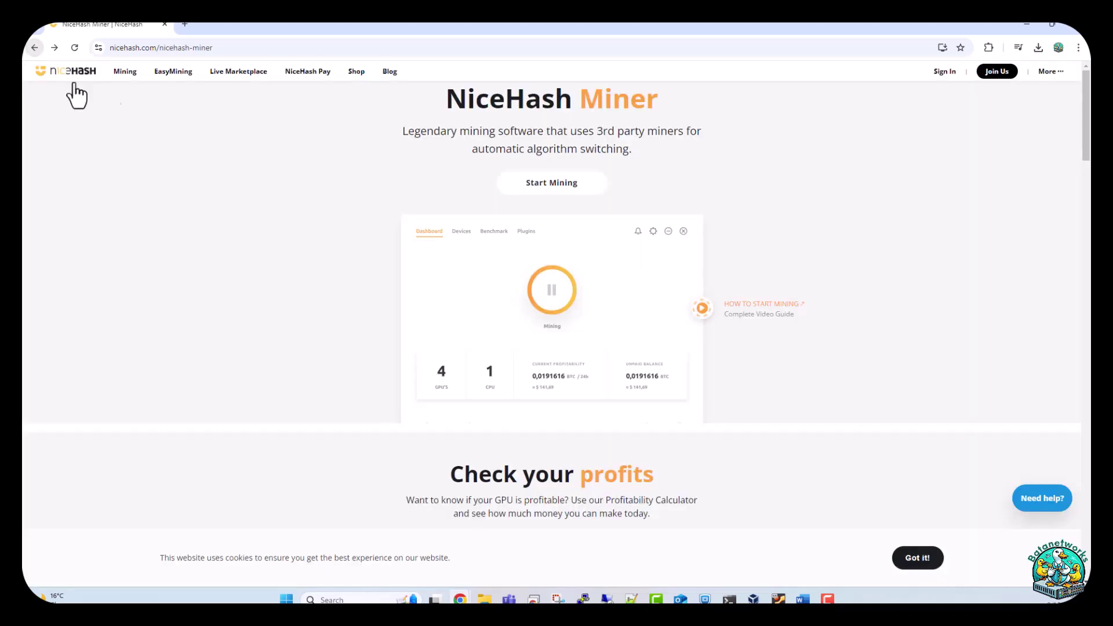
{"action": "left_click", "coordinate": [940, 72]}
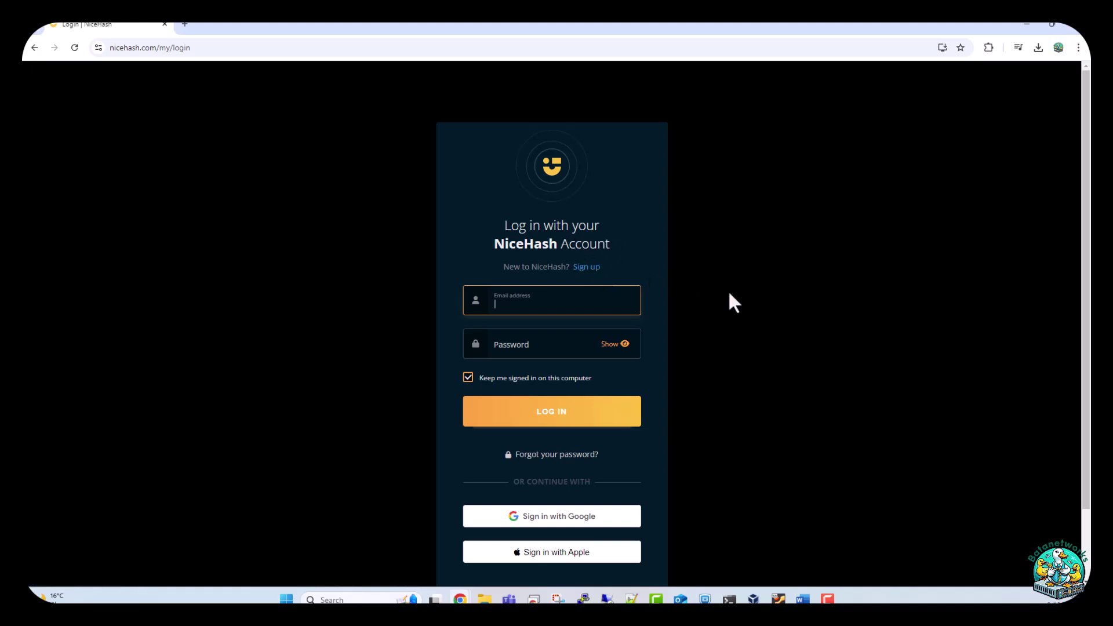
{"action": "type", "text": "ibrahee"}
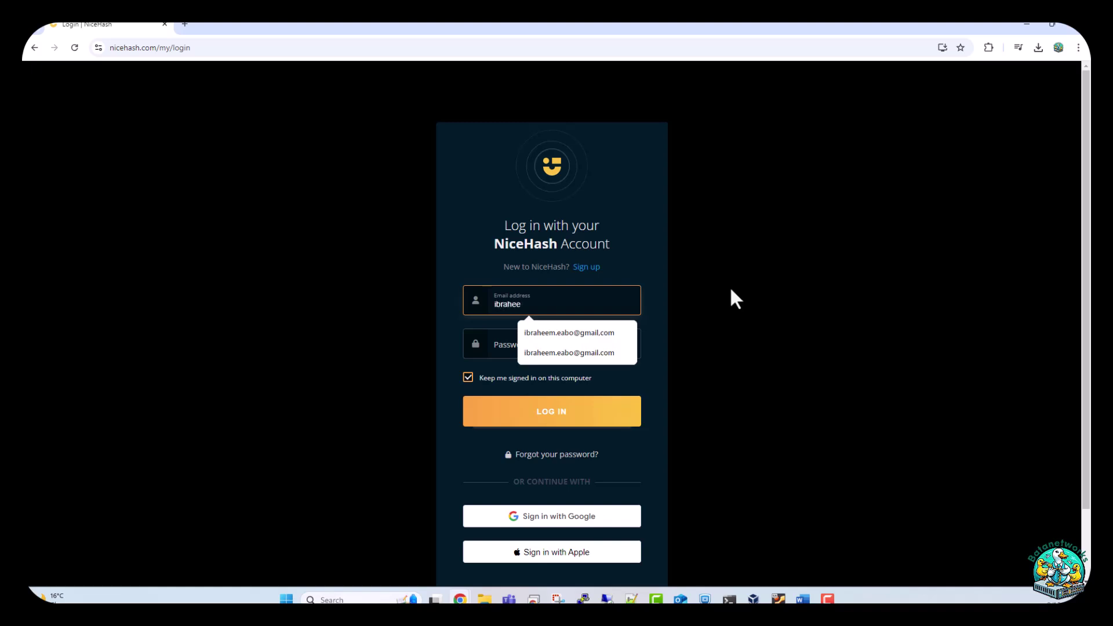
{"action": "left_click", "coordinate": [580, 352]}
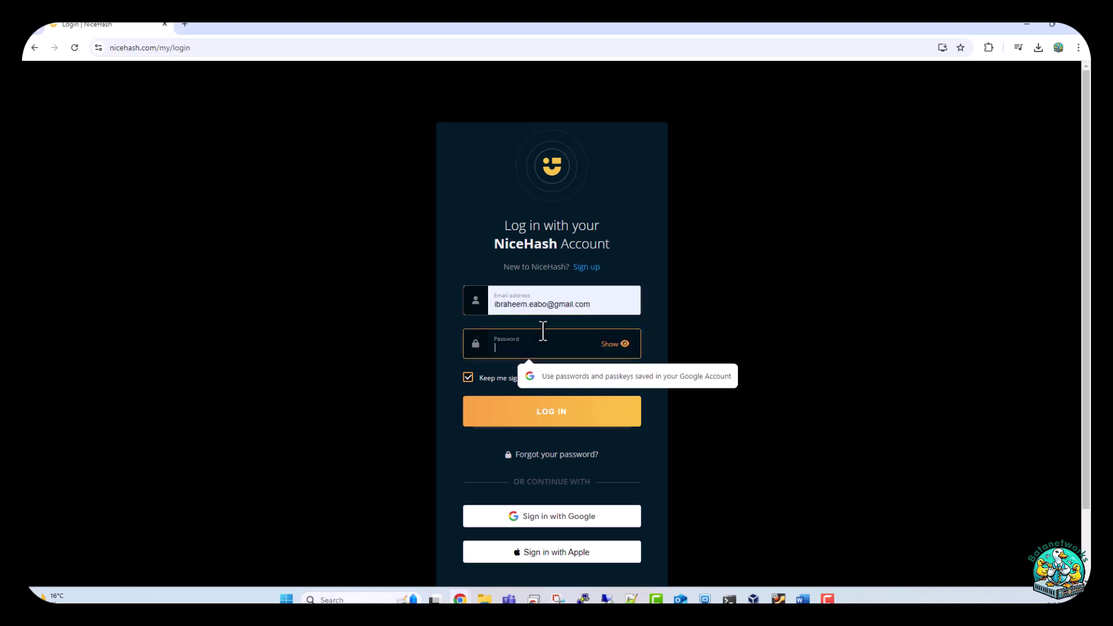
Step: Enter the account password and submit the NiceHash login
{"action": "type", "text": "******"}
{"action": "key", "text": "BackSpace"}
{"action": "key", "text": "BackSpace"}
{"action": "key", "text": "BackSpace"}
{"action": "key", "text": "BackSpace"}
{"action": "key", "text": "BackSpace"}
{"action": "key", "text": "BackSpace"}
{"action": "type", "text": "************"}
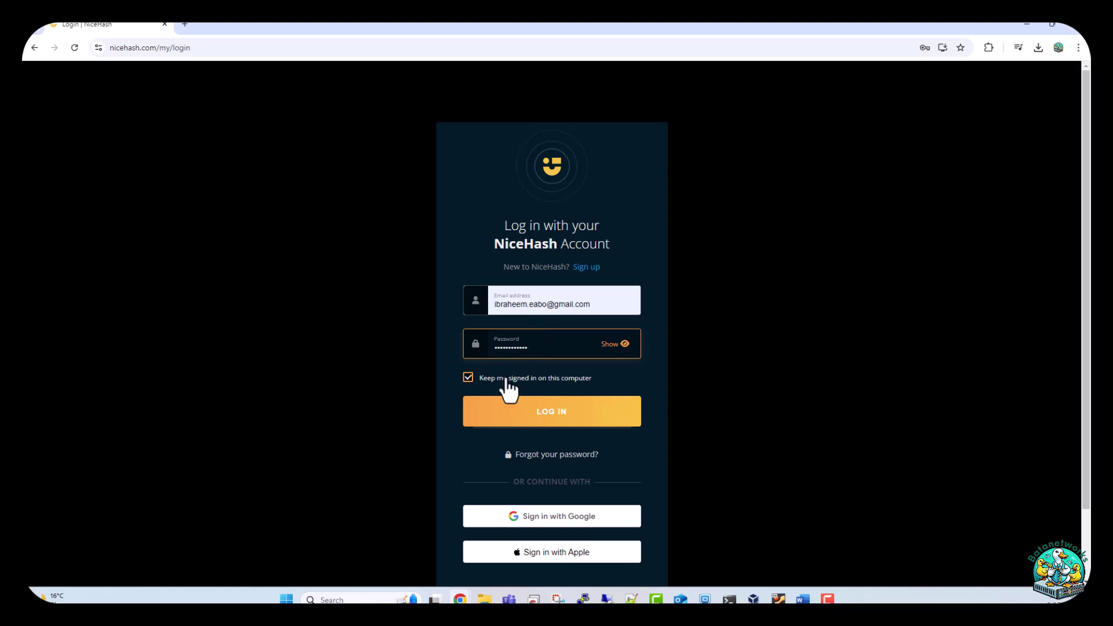
{"action": "left_click", "coordinate": [500, 413]}
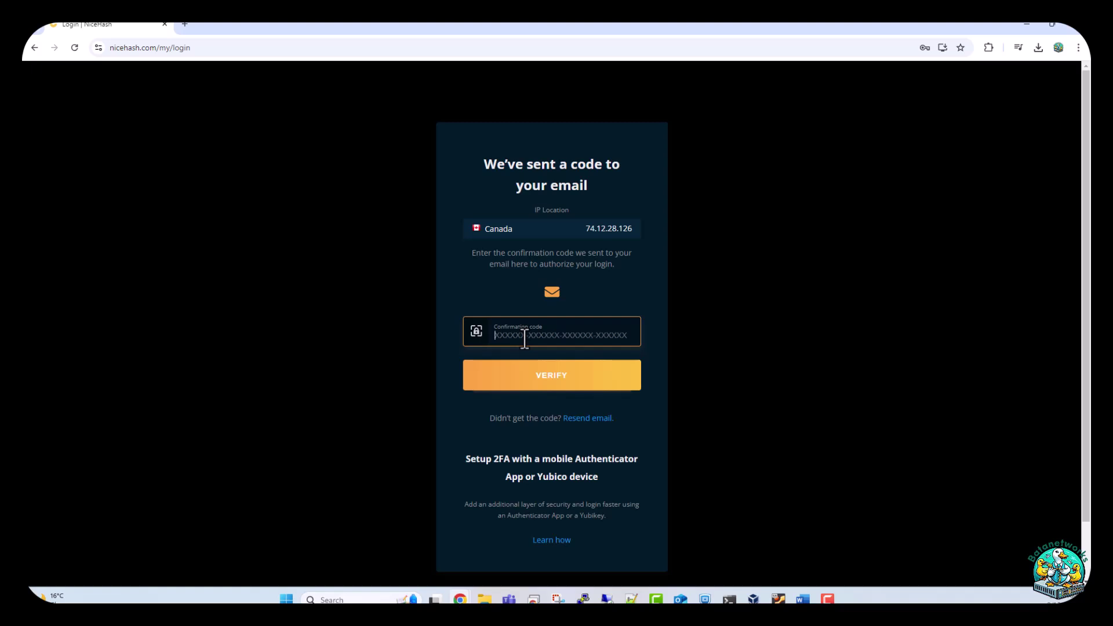
Step: Paste the confirmation code received by email and verify the login
{"action": "key", "text": "alt+Tab"}
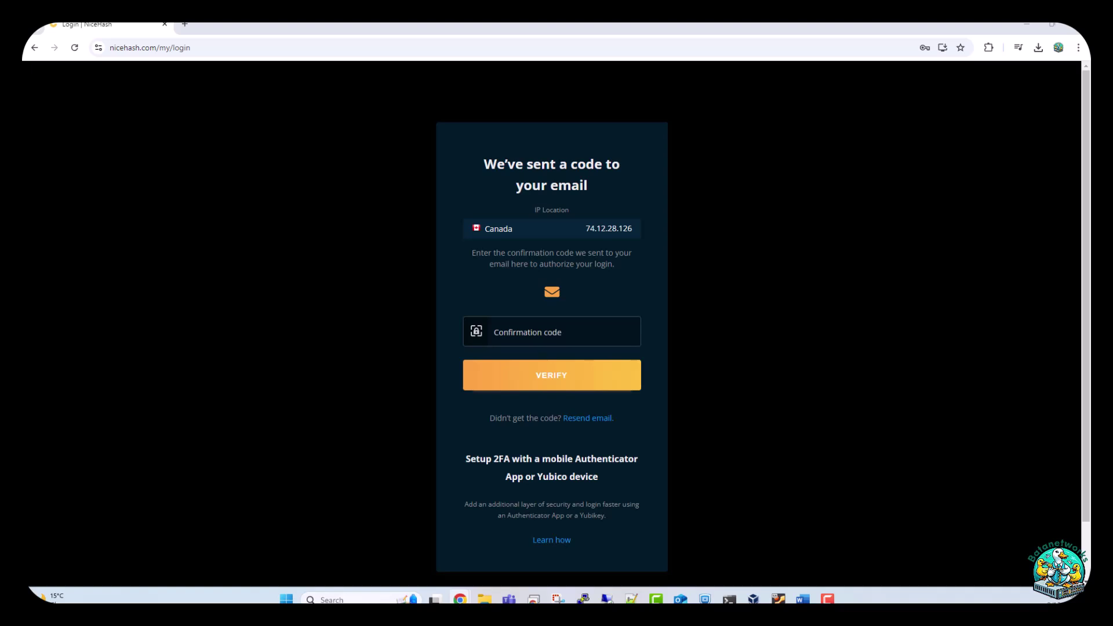
{"action": "left_click", "coordinate": [569, 328]}
{"action": "key", "text": "ctrl+v"}
{"action": "left_click", "coordinate": [567, 382]}
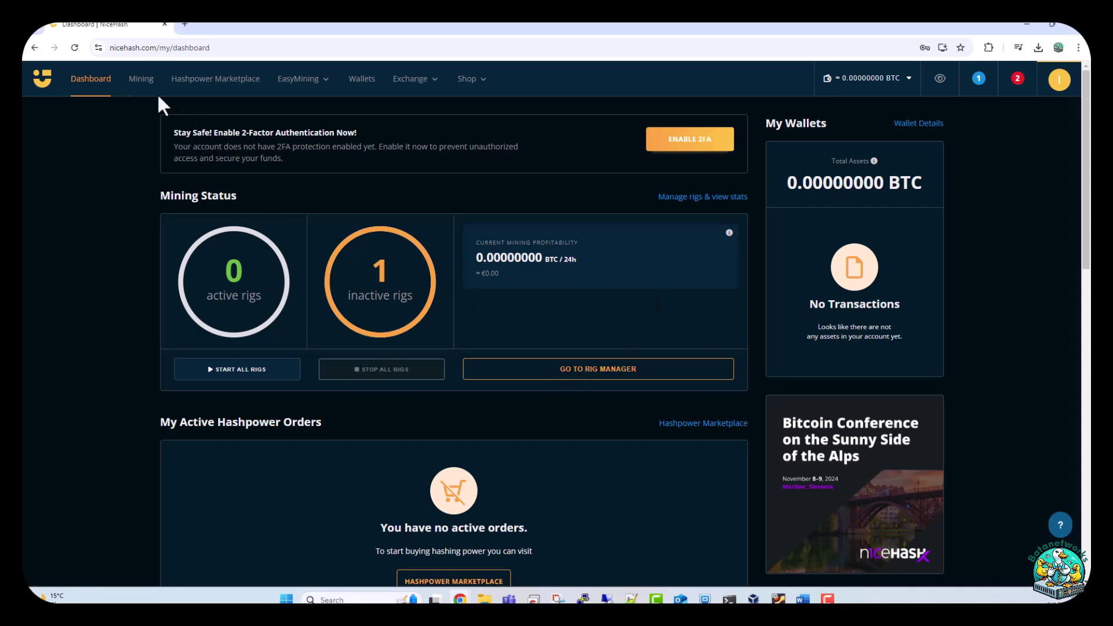
Step: Select NiceHash Miner as the mining option for the account and download it for Windows
{"action": "left_click", "coordinate": [141, 79]}
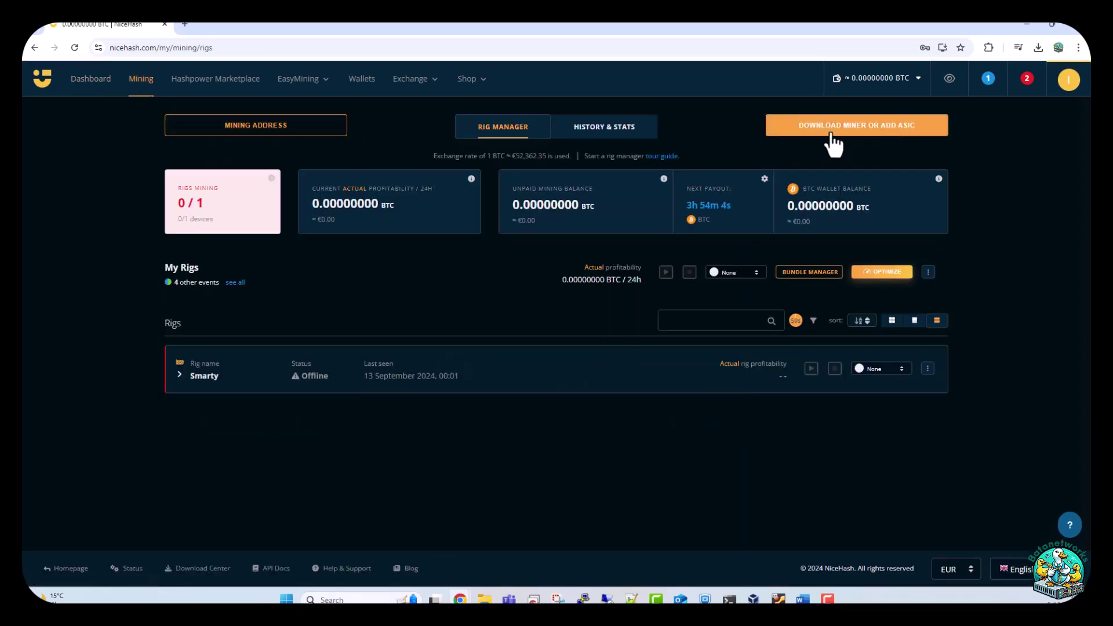
{"action": "left_click", "coordinate": [834, 132]}
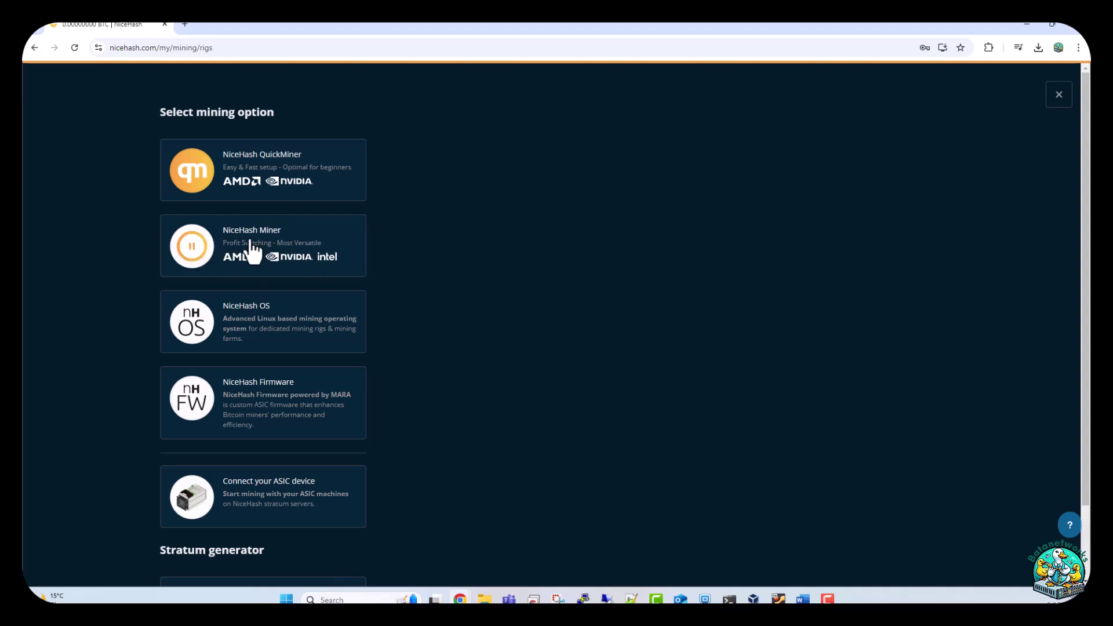
{"action": "left_click", "coordinate": [252, 243]}
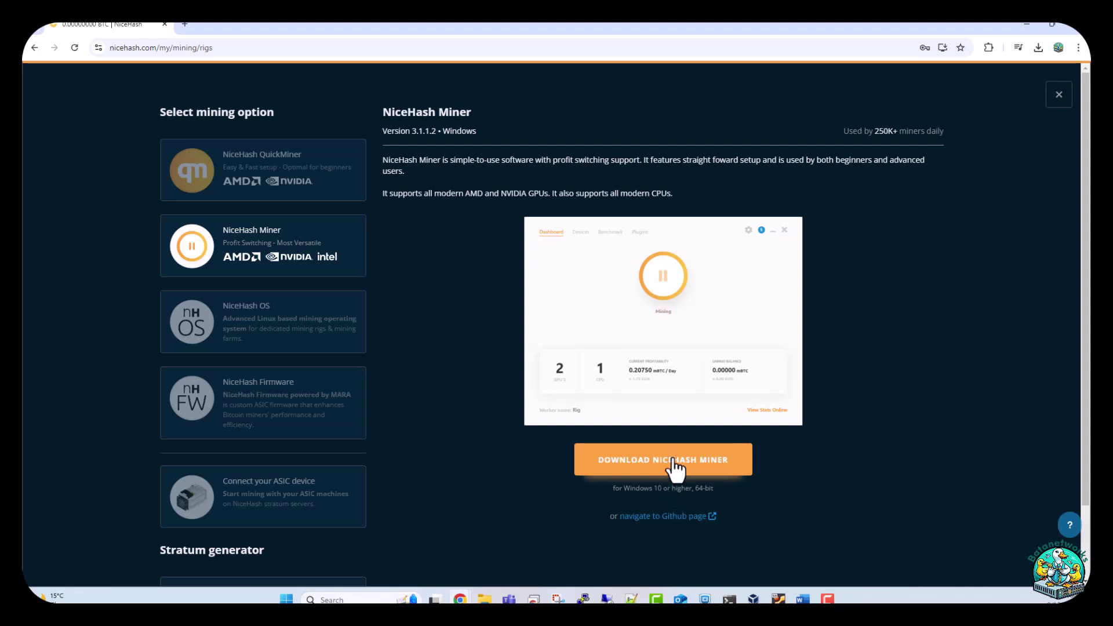
{"action": "left_click", "coordinate": [674, 462]}
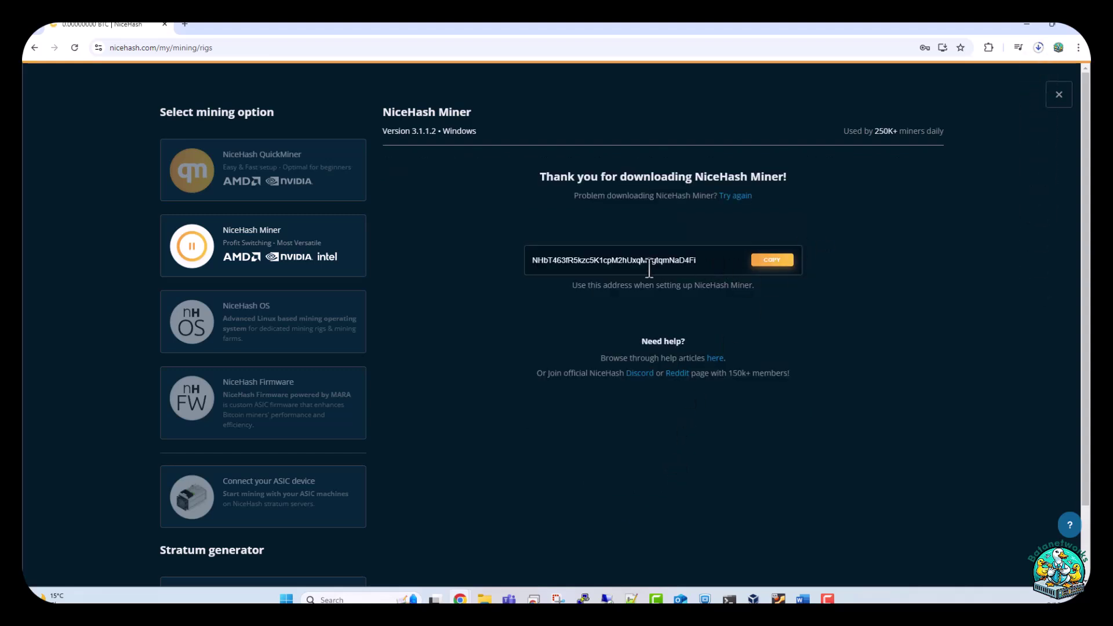
Step: Copy the account's mining address provided for setting up NiceHash Miner
{"action": "left_click_drag", "start_coordinate": [702, 261], "coordinate": [515, 262]}
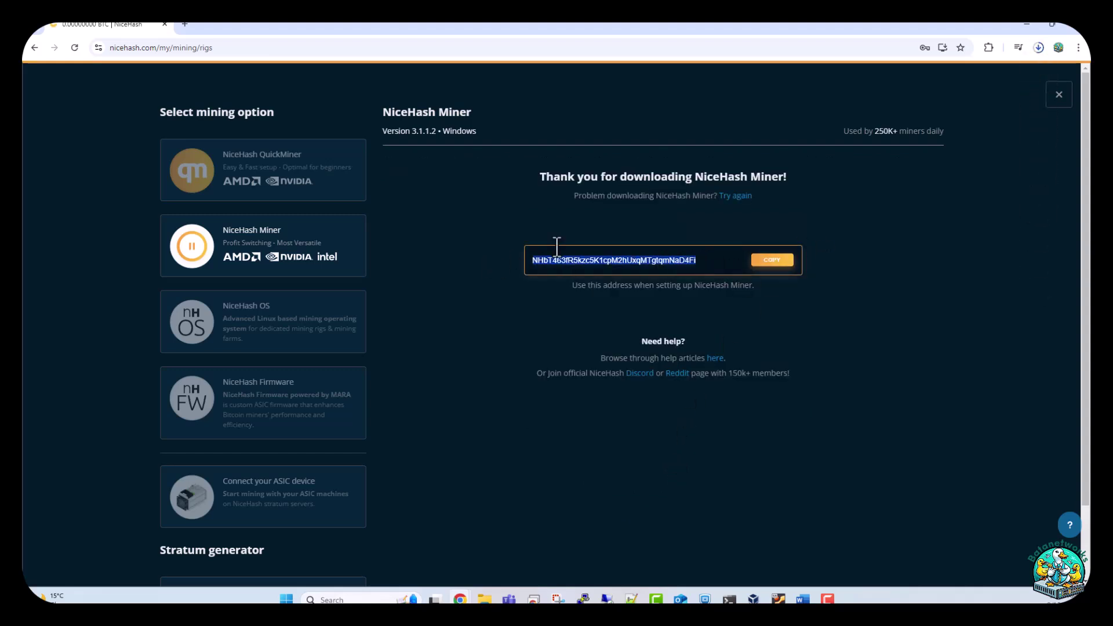
{"action": "left_click", "coordinate": [703, 262]}
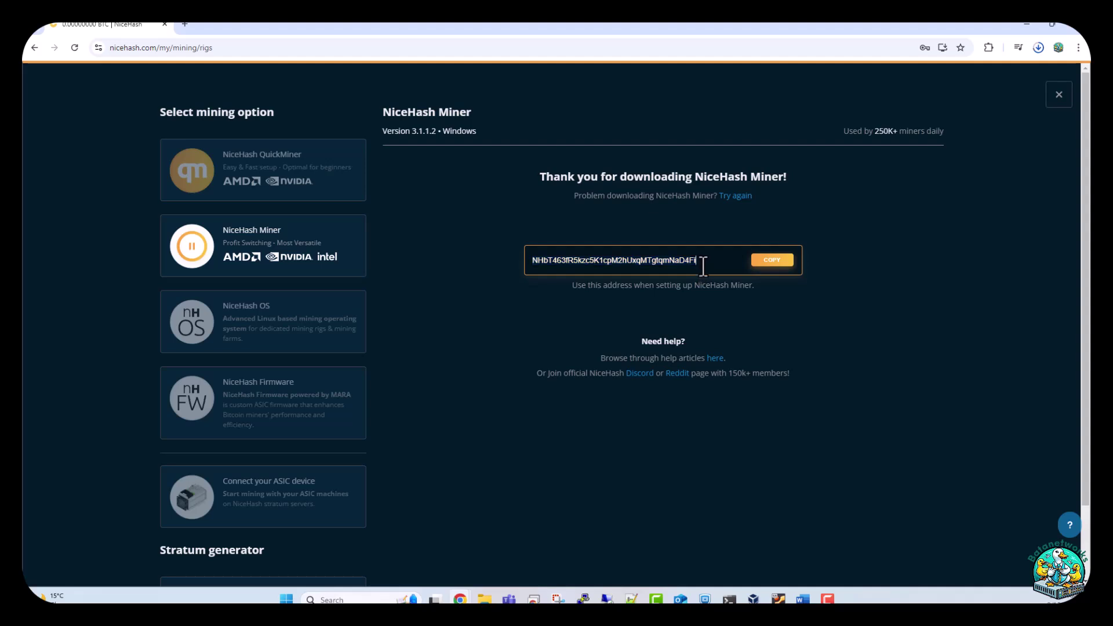
{"action": "left_click", "coordinate": [1038, 48]}
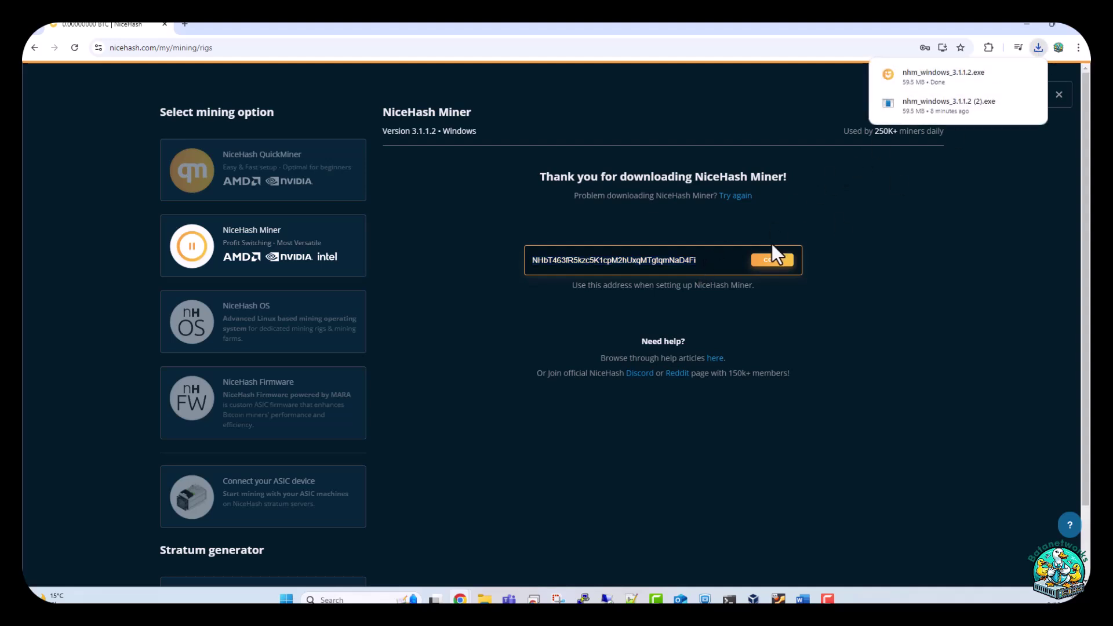
{"action": "left_click", "coordinate": [771, 259]}
Step: Install NiceHash Miner from the downloaded installer, accepting the license agreement, and finish with Run NiceHash Miner enabled
{"action": "left_click", "coordinate": [1038, 49]}
{"action": "left_click", "coordinate": [961, 97]}
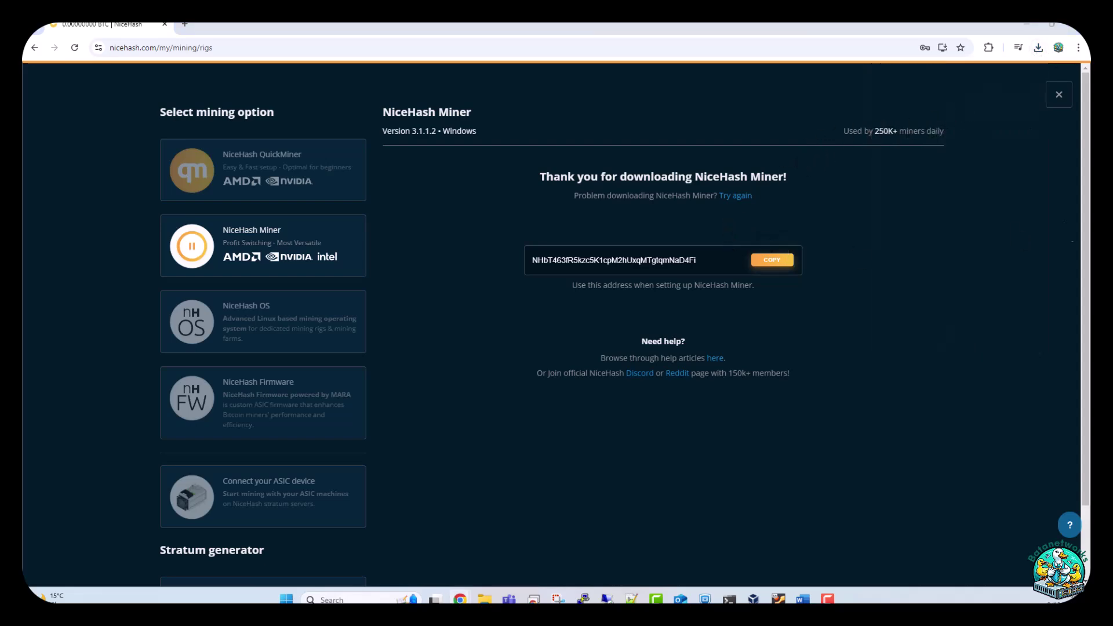
{"action": "left_click_drag", "start_coordinate": [667, 184], "coordinate": [518, 208]}
{"action": "left_click", "coordinate": [437, 369]}
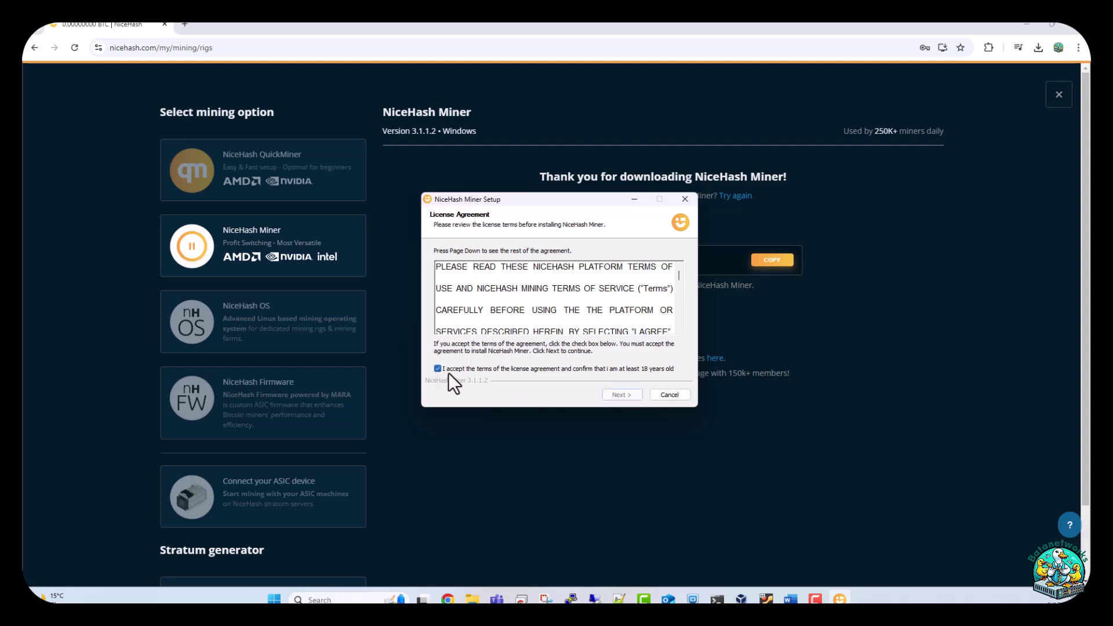
{"action": "left_click", "coordinate": [618, 394]}
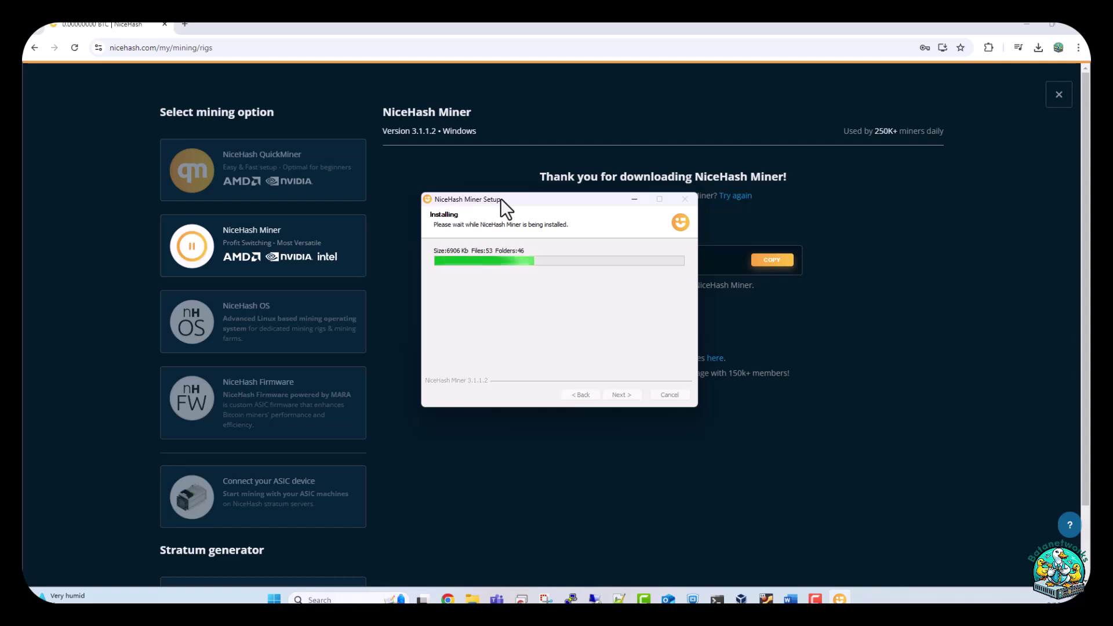
{"action": "left_click_drag", "start_coordinate": [500, 199], "coordinate": [606, 242]}
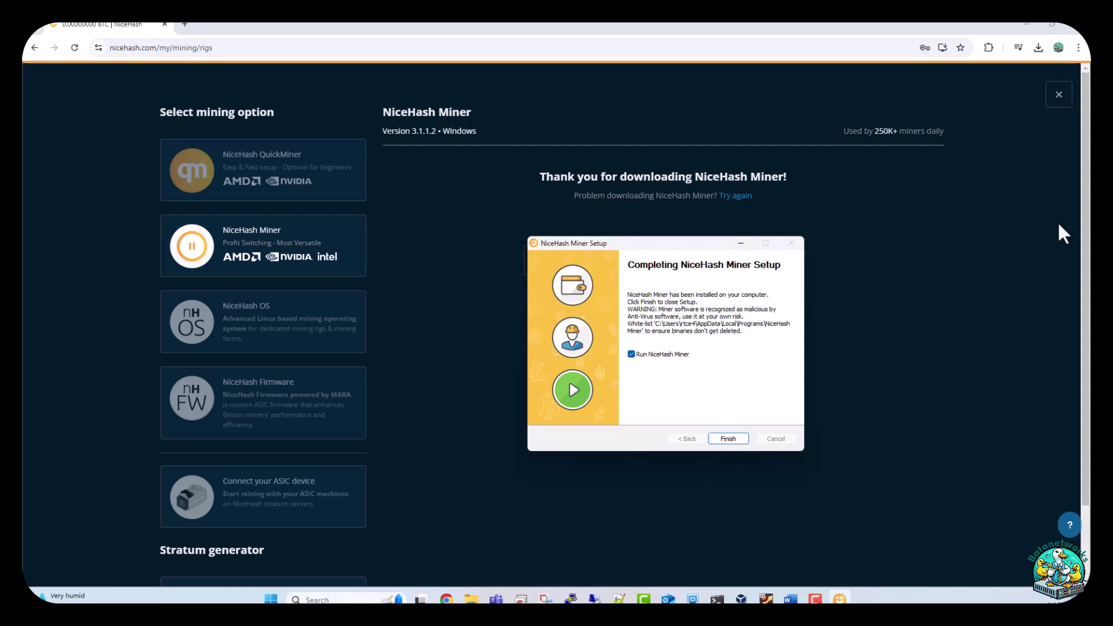
{"action": "left_click", "coordinate": [732, 439]}
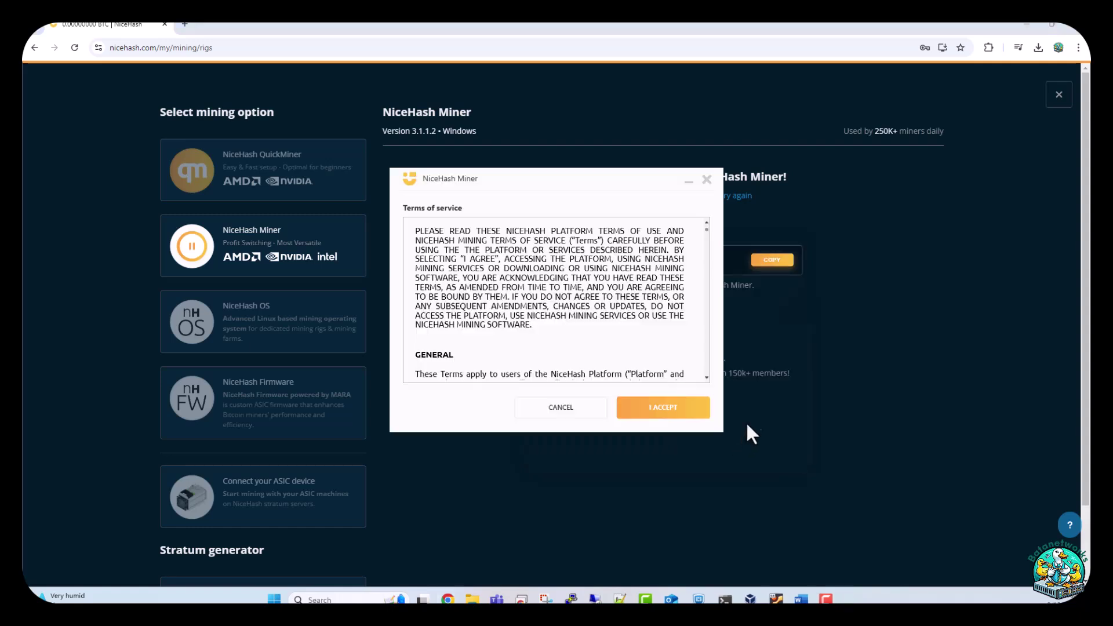
Step: Accept the NiceHash Miner terms of service and continue with English as the language
{"action": "left_click", "coordinate": [654, 409]}
{"action": "left_click", "coordinate": [614, 372]}
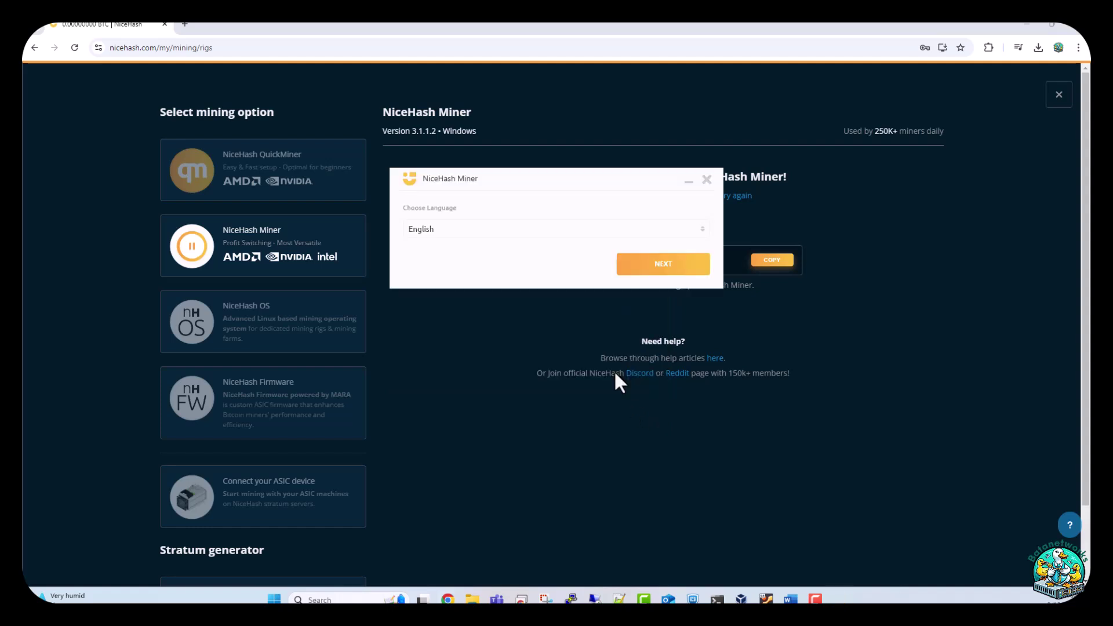
{"action": "left_click", "coordinate": [661, 265]}
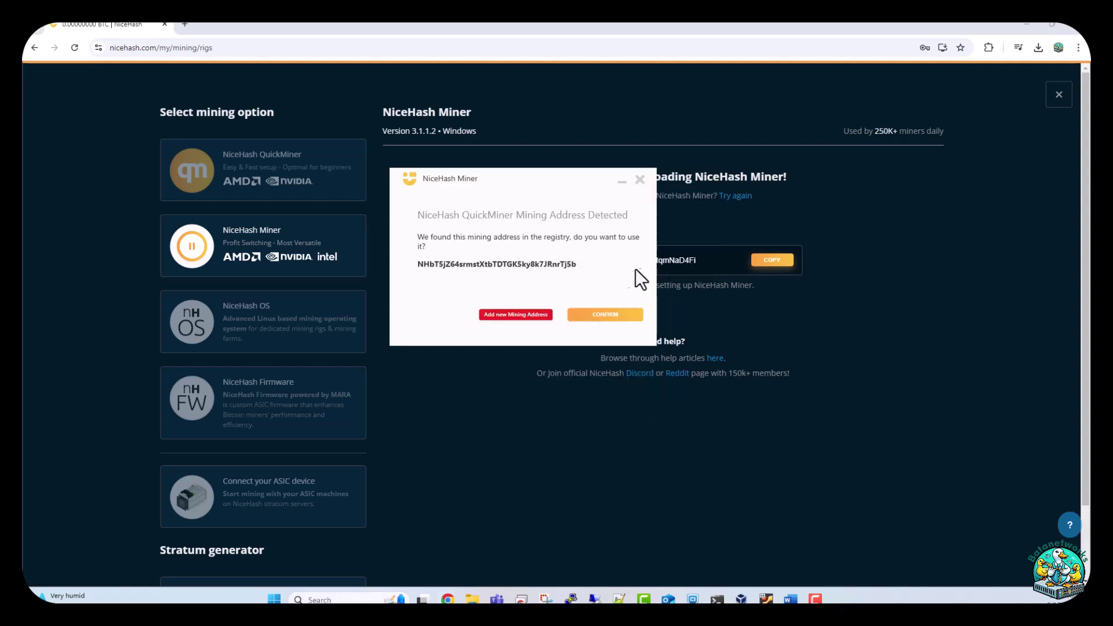
Step: Choose to add a new mining address instead of the detected one and link the miner through the NiceHash account login
{"action": "left_click_drag", "start_coordinate": [568, 182], "coordinate": [819, 225]}
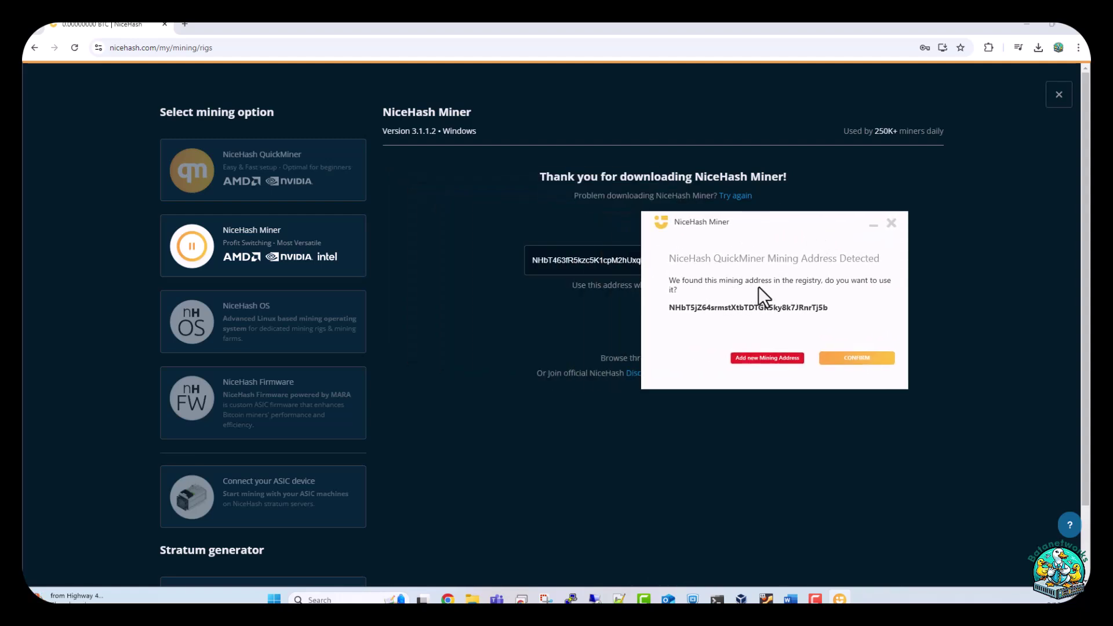
{"action": "left_click_drag", "start_coordinate": [800, 220], "coordinate": [717, 309]}
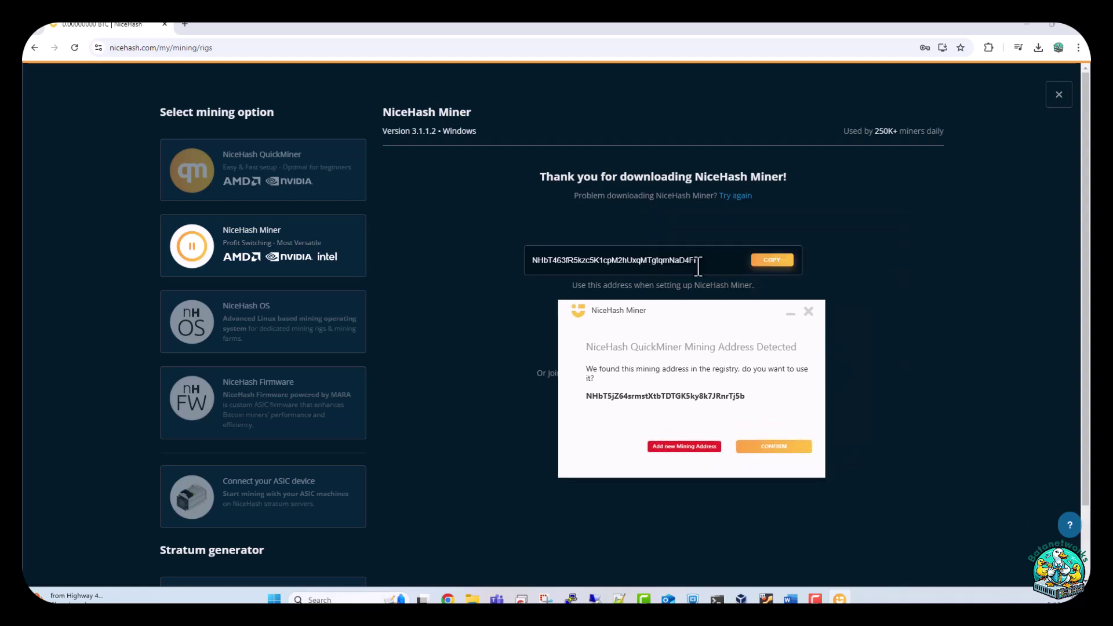
{"action": "left_click", "coordinate": [673, 448]}
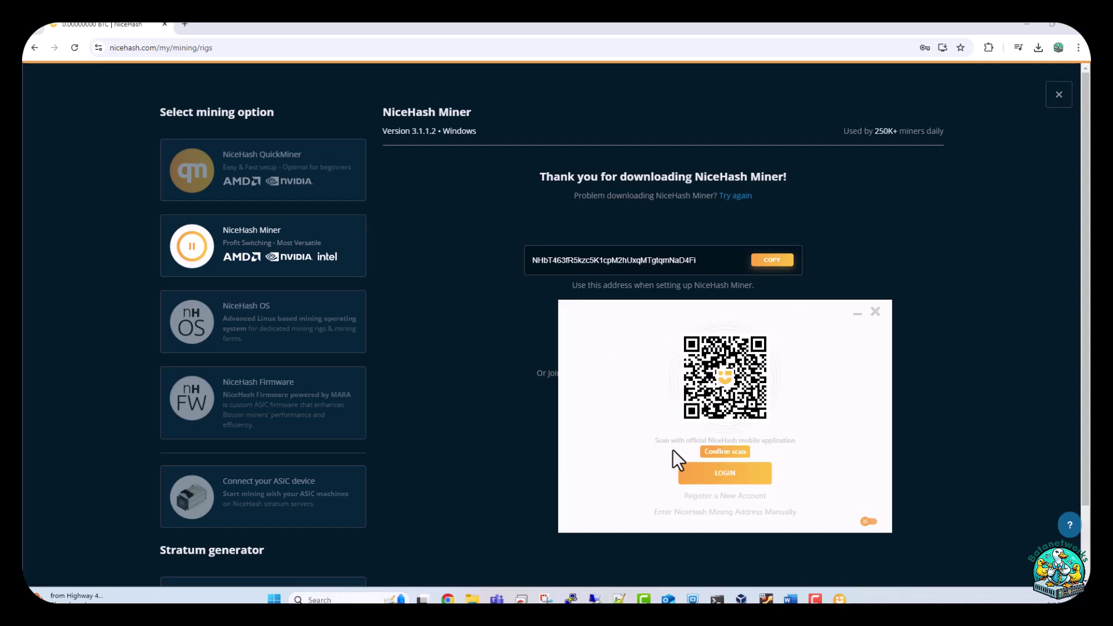
{"action": "left_click", "coordinate": [735, 468]}
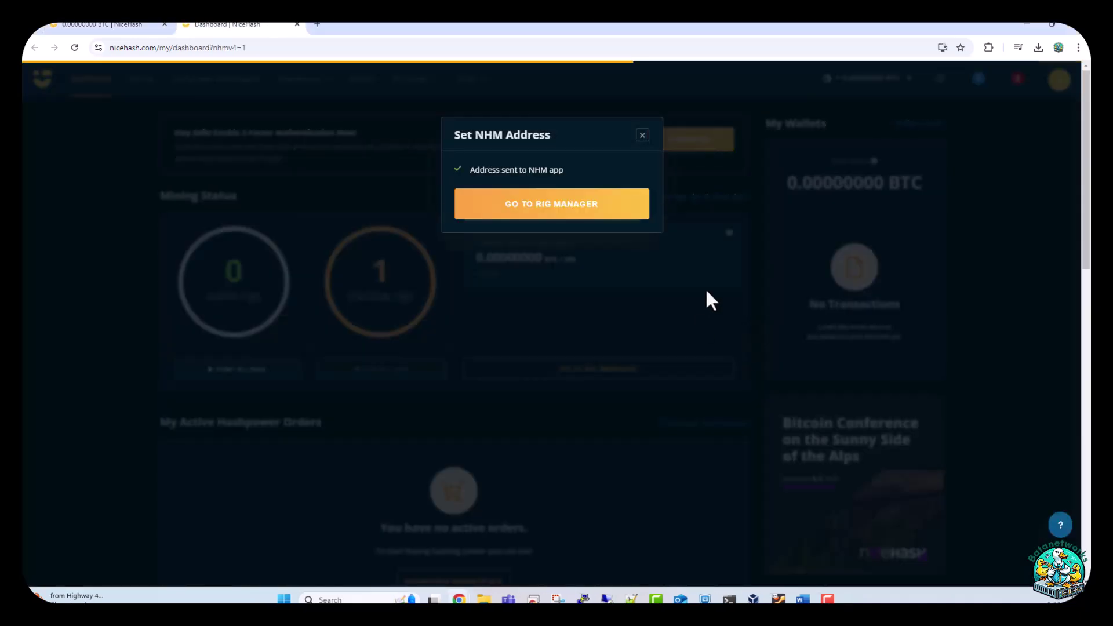
Step: Open the rig manager page, then switch to NiceHash Miner and move its window fully into view
{"action": "left_click", "coordinate": [551, 206]}
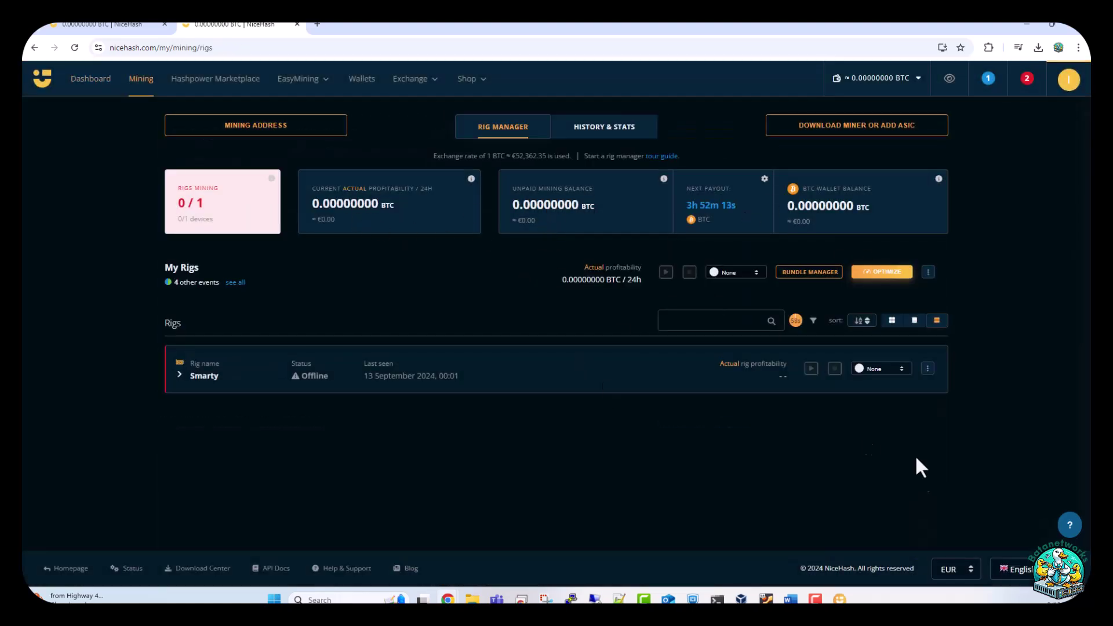
{"action": "left_click", "coordinate": [840, 599]}
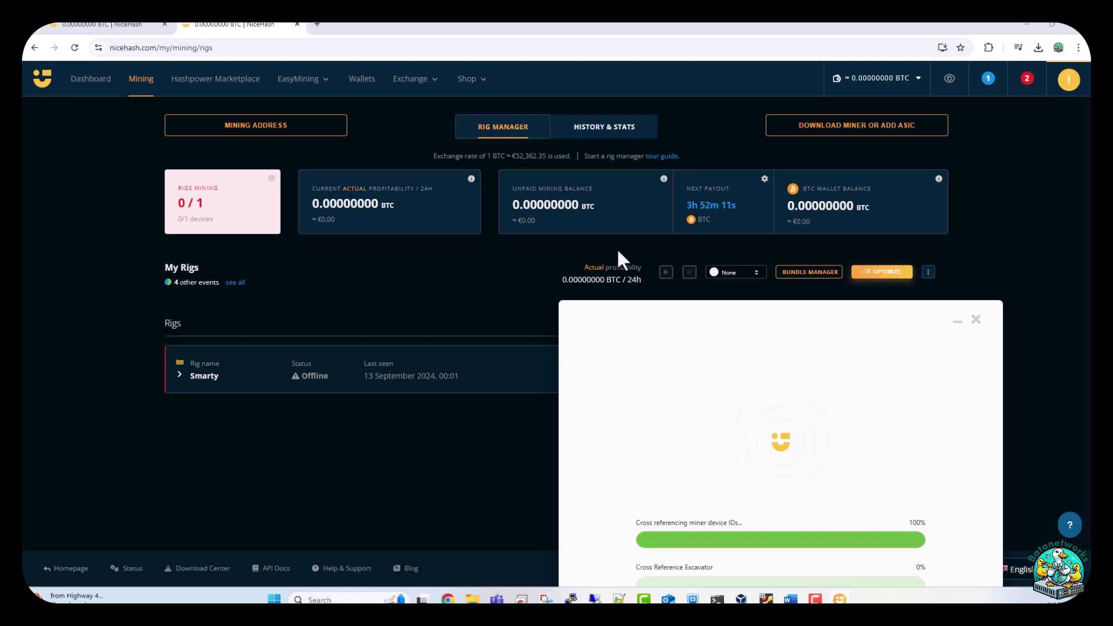
{"action": "left_click_drag", "start_coordinate": [797, 349], "coordinate": [561, 159]}
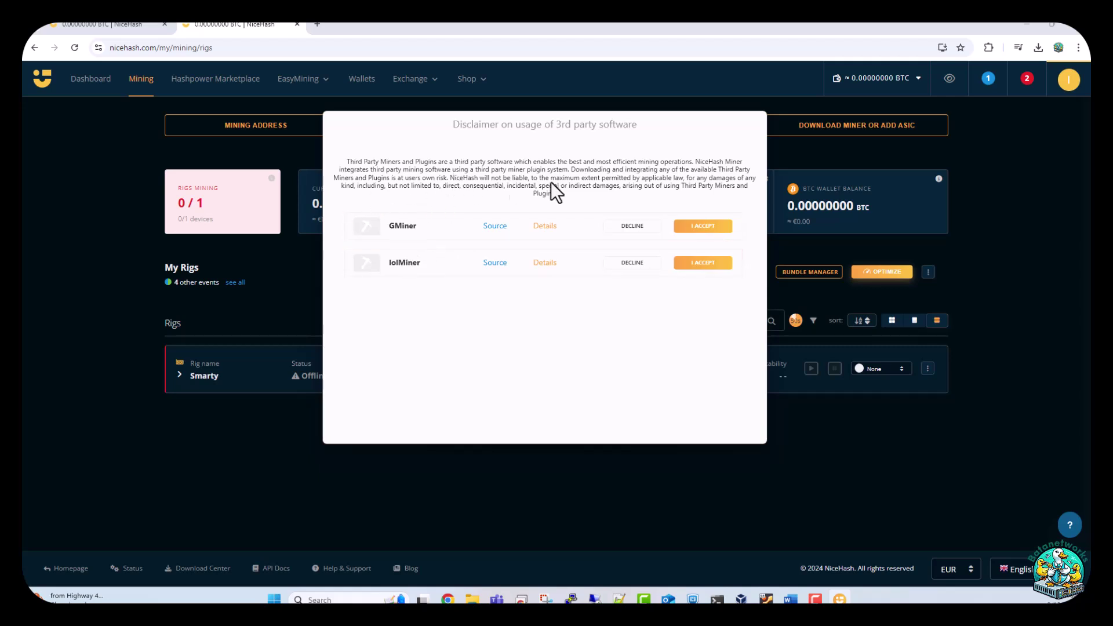
Step: Accept the third-party disclaimers for GMiner and lolMiner, and restart NiceHash Miner
{"action": "left_click", "coordinate": [699, 226]}
{"action": "left_click", "coordinate": [698, 231]}
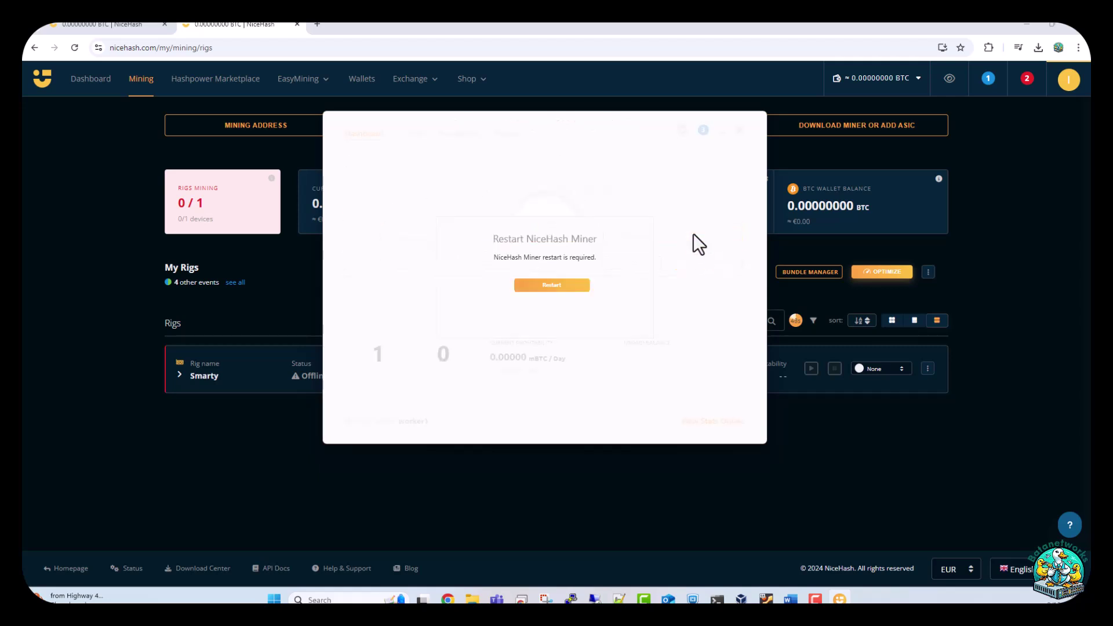
{"action": "left_click", "coordinate": [556, 284]}
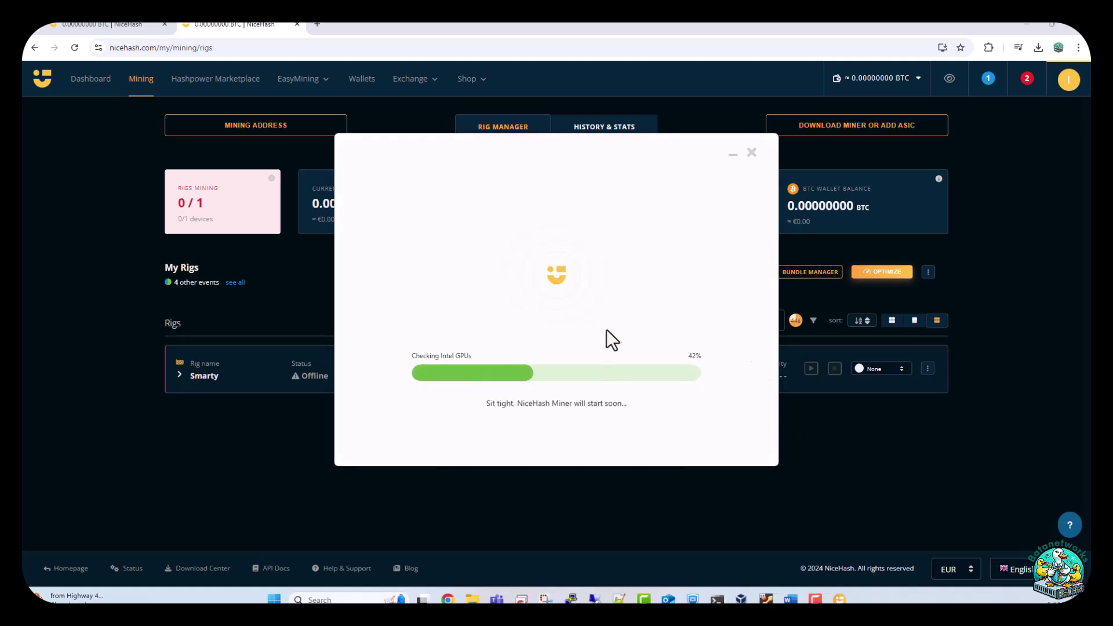
{"action": "left_click_drag", "start_coordinate": [561, 150], "coordinate": [491, 146]}
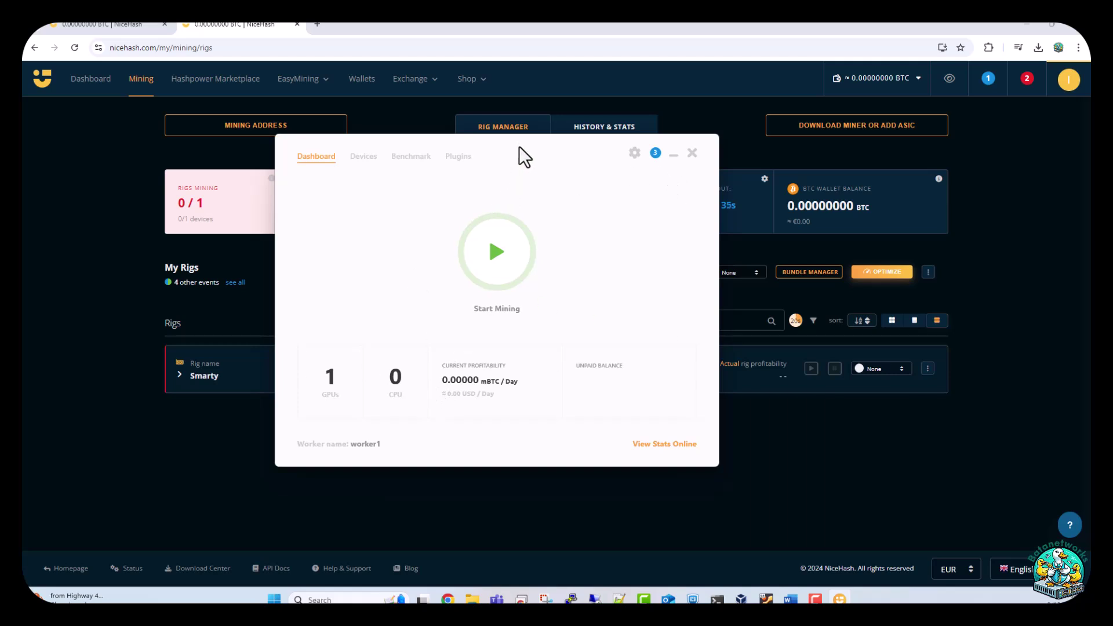
Step: Open the general settings of NiceHash Miner and move its window clear of the rig list
{"action": "left_click_drag", "start_coordinate": [519, 154], "coordinate": [566, 179]}
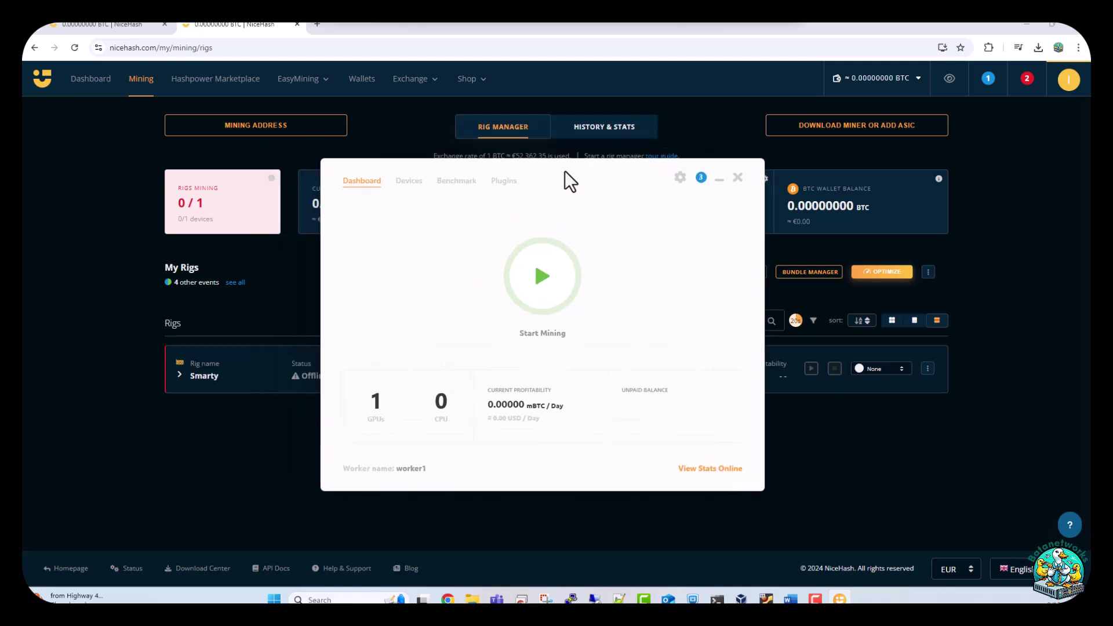
{"action": "left_click", "coordinate": [683, 178]}
{"action": "left_click_drag", "start_coordinate": [544, 182], "coordinate": [666, 170]}
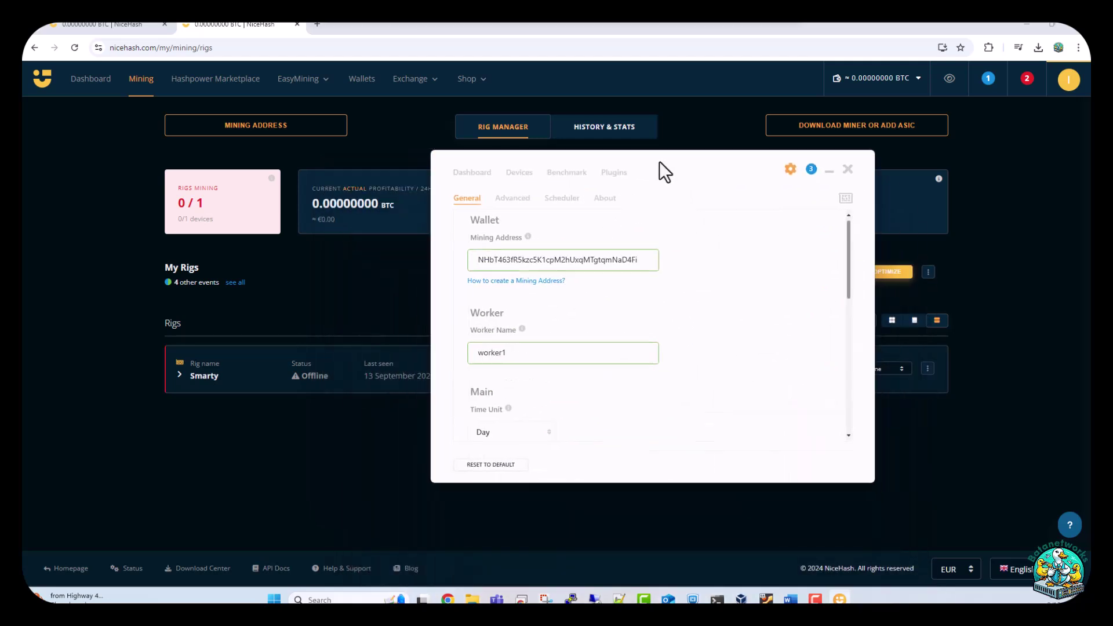
{"action": "left_click_drag", "start_coordinate": [544, 353], "coordinate": [436, 364]}
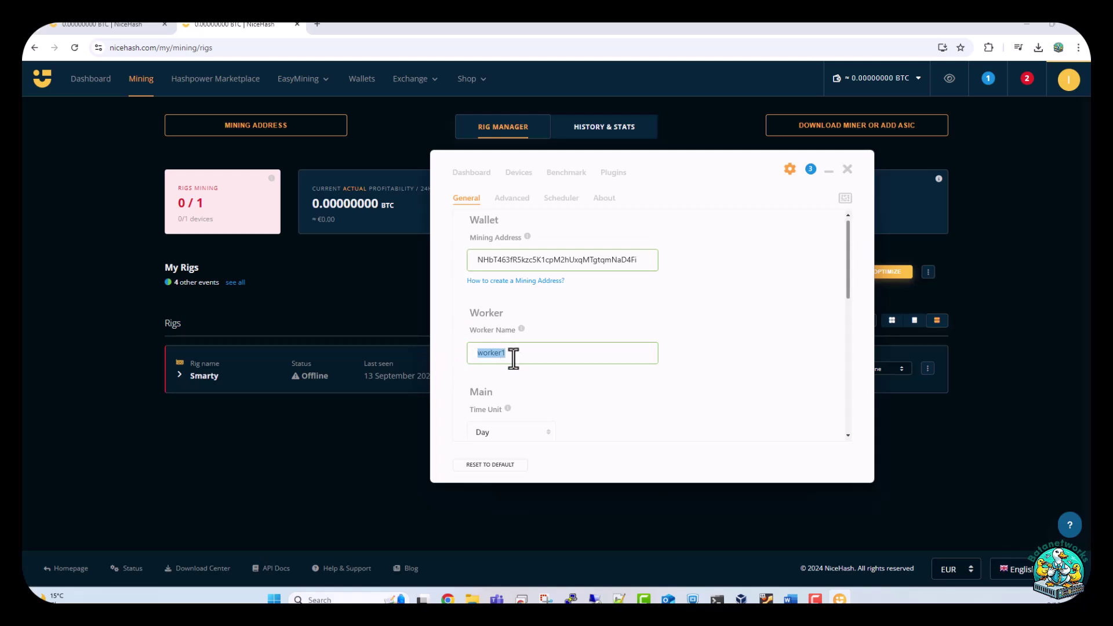
{"action": "key", "text": "ctrl+v"}
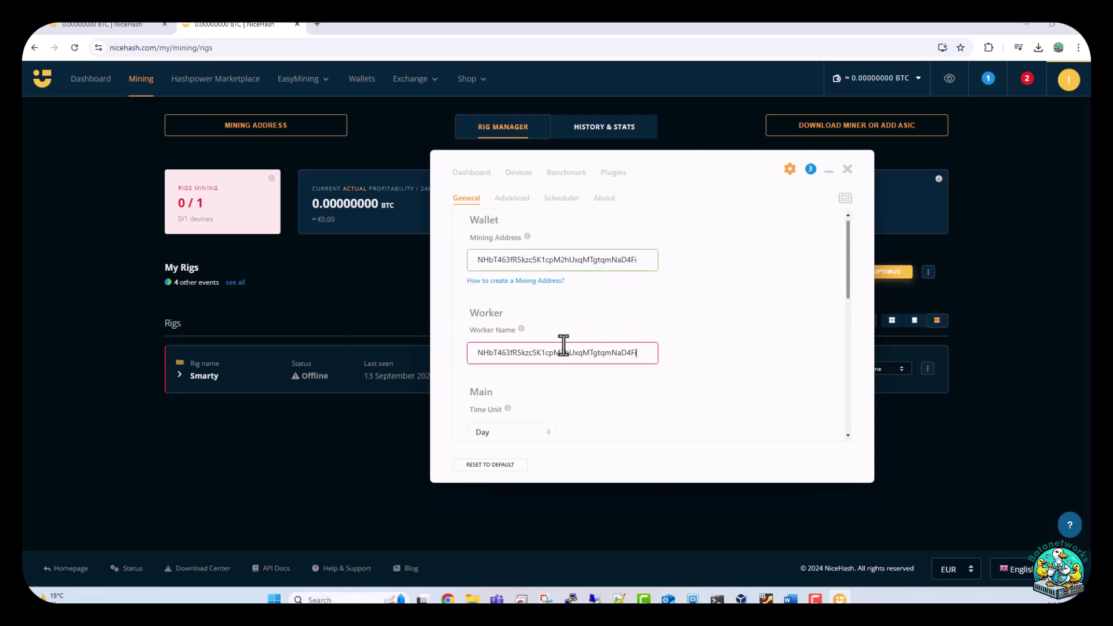
{"action": "left_click_drag", "start_coordinate": [640, 352], "coordinate": [443, 351]}
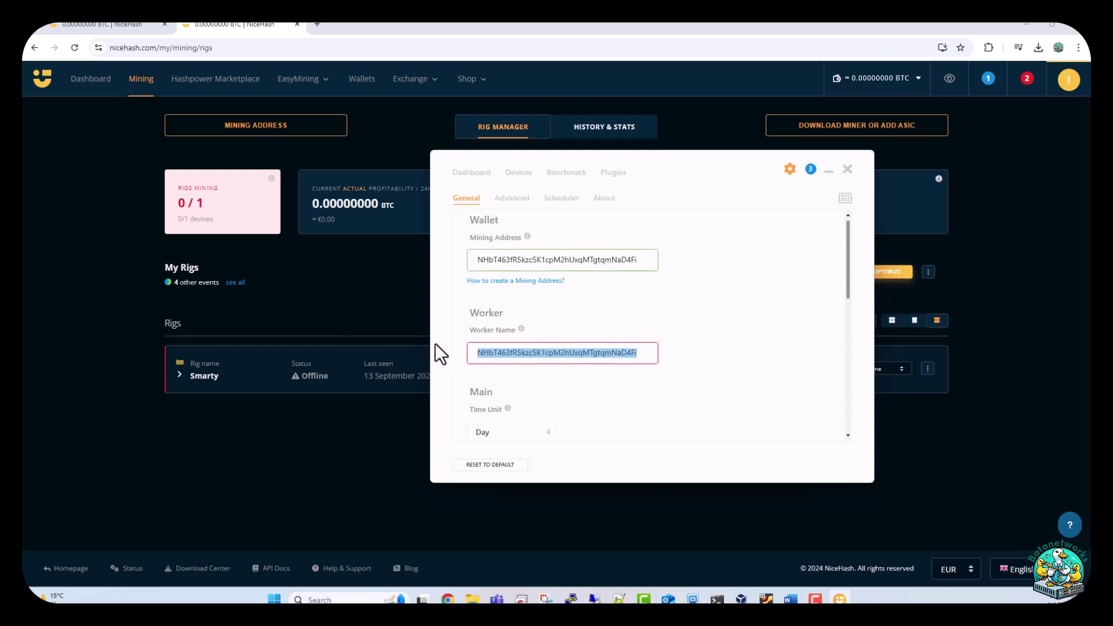
{"action": "left_click_drag", "start_coordinate": [645, 259], "coordinate": [425, 263]}
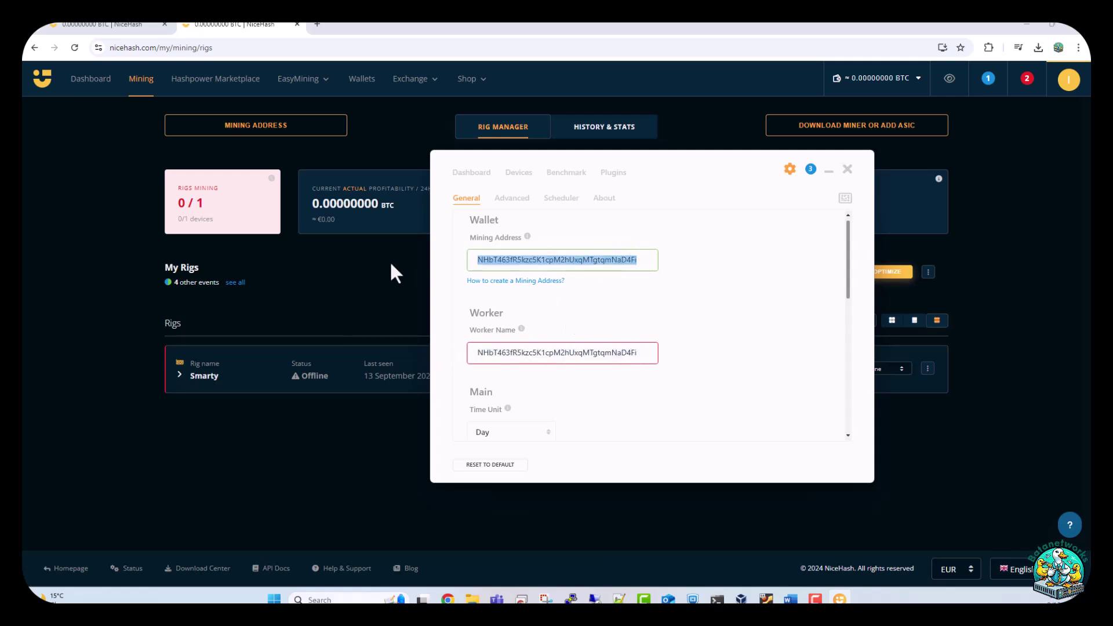
{"action": "key", "text": "Right"}
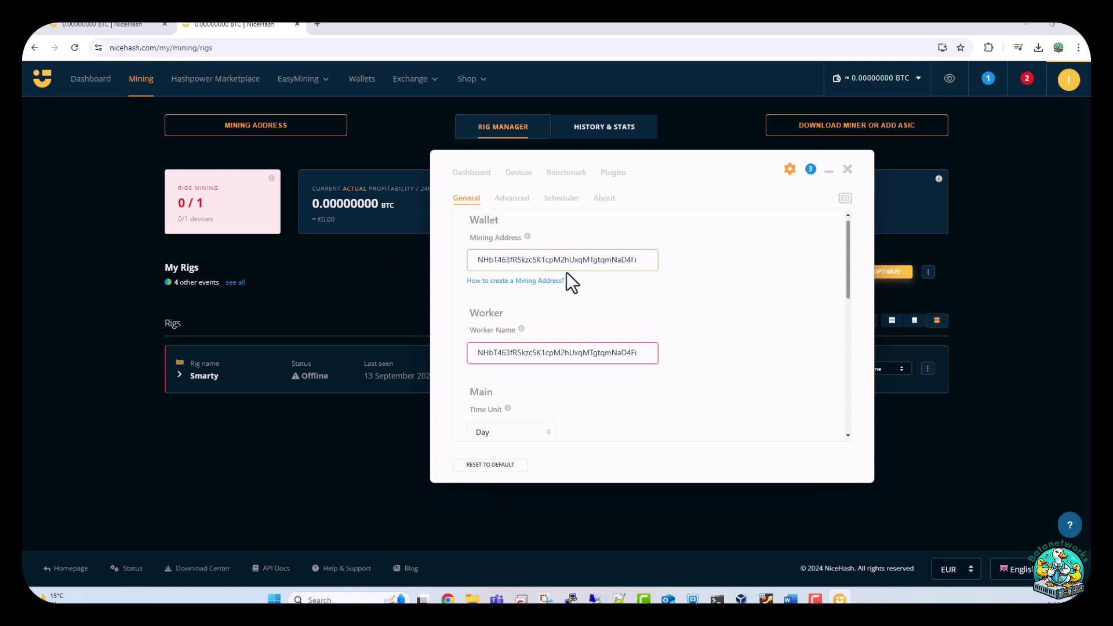
Step: Replace the worker name with Smarty and look through the remaining general settings
{"action": "left_click_drag", "start_coordinate": [640, 352], "coordinate": [453, 360]}
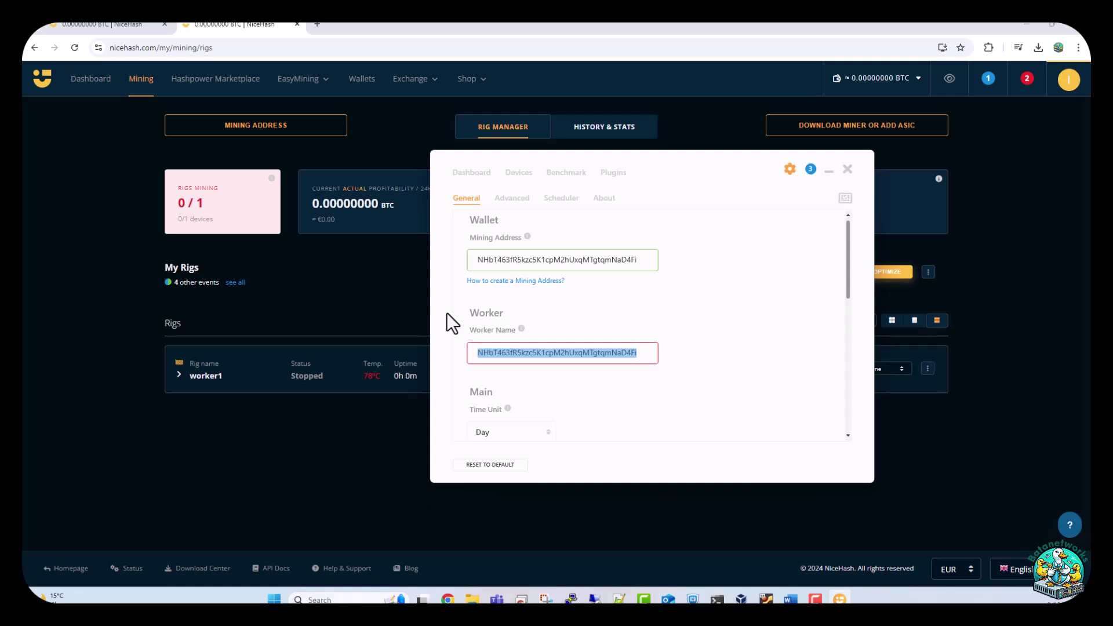
{"action": "type", "text": "Smarty"}
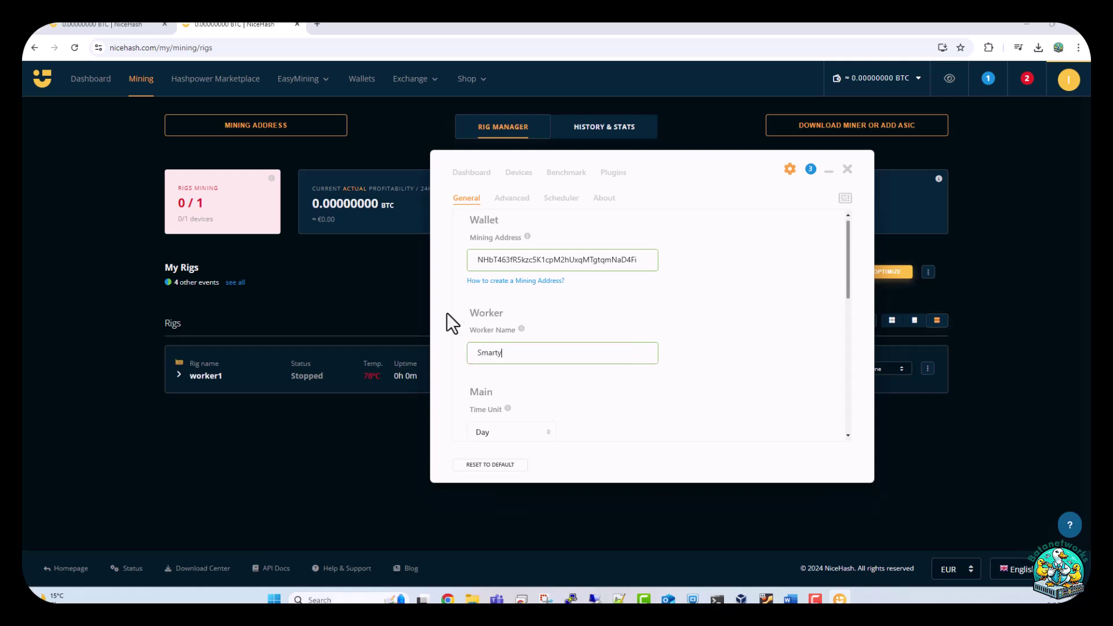
{"action": "scroll", "coordinate": [716, 331], "scroll_direction": "down", "scroll_amount": 2}
{"action": "scroll", "coordinate": [716, 328], "scroll_direction": "down", "scroll_amount": 6}
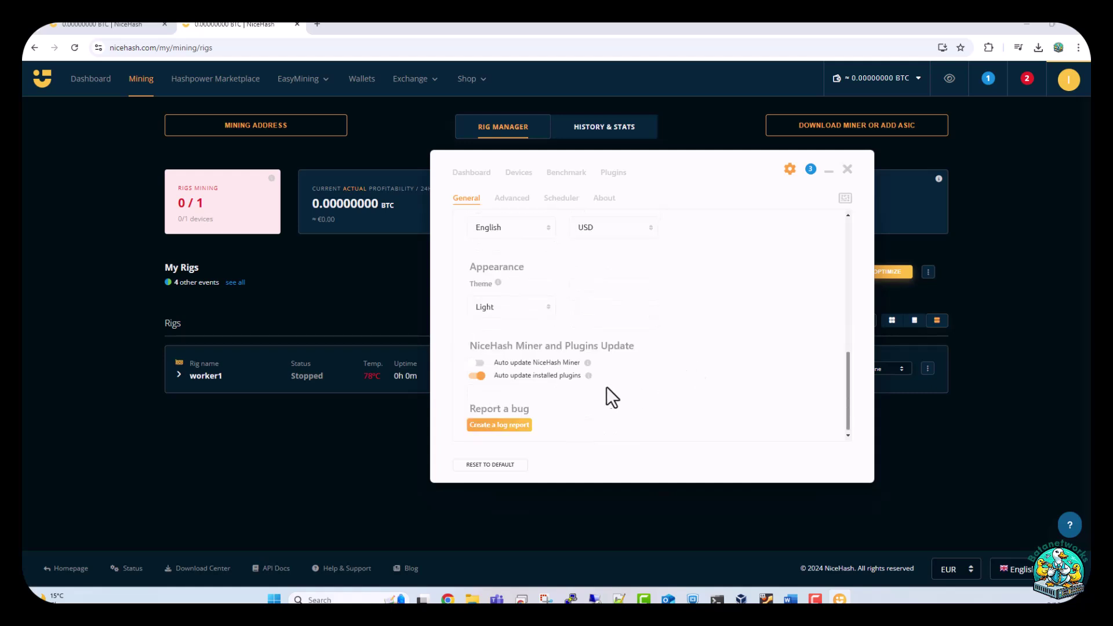
{"action": "scroll", "coordinate": [607, 387], "scroll_direction": "up", "scroll_amount": 3}
Step: Start mining from the miner's dashboard and move its window out of the way of the web page
{"action": "left_click", "coordinate": [476, 173]}
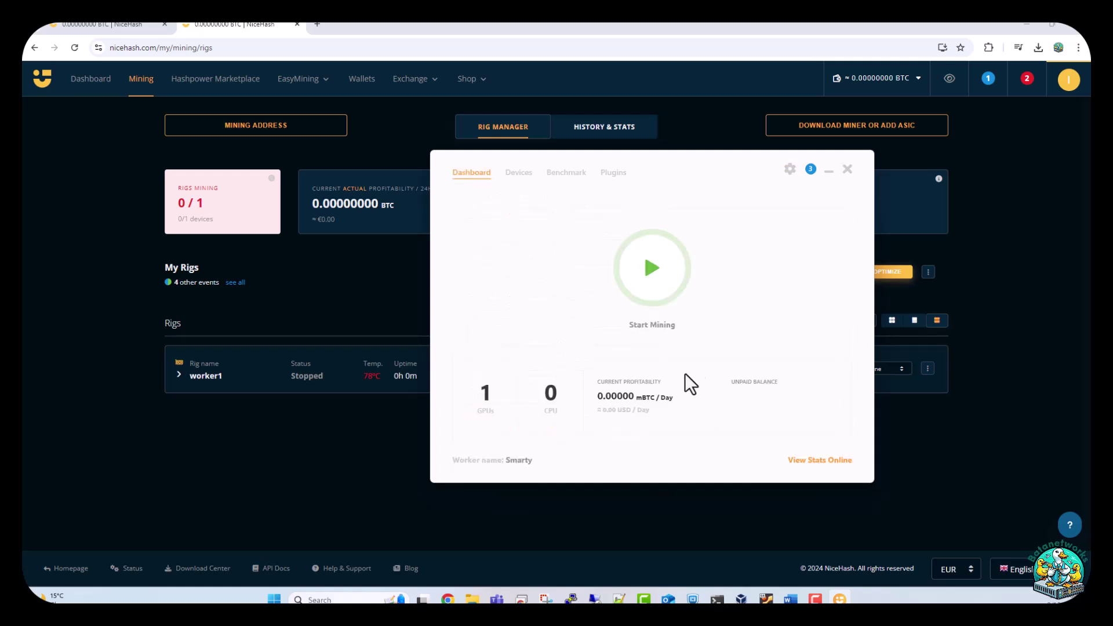
{"action": "left_click", "coordinate": [646, 287]}
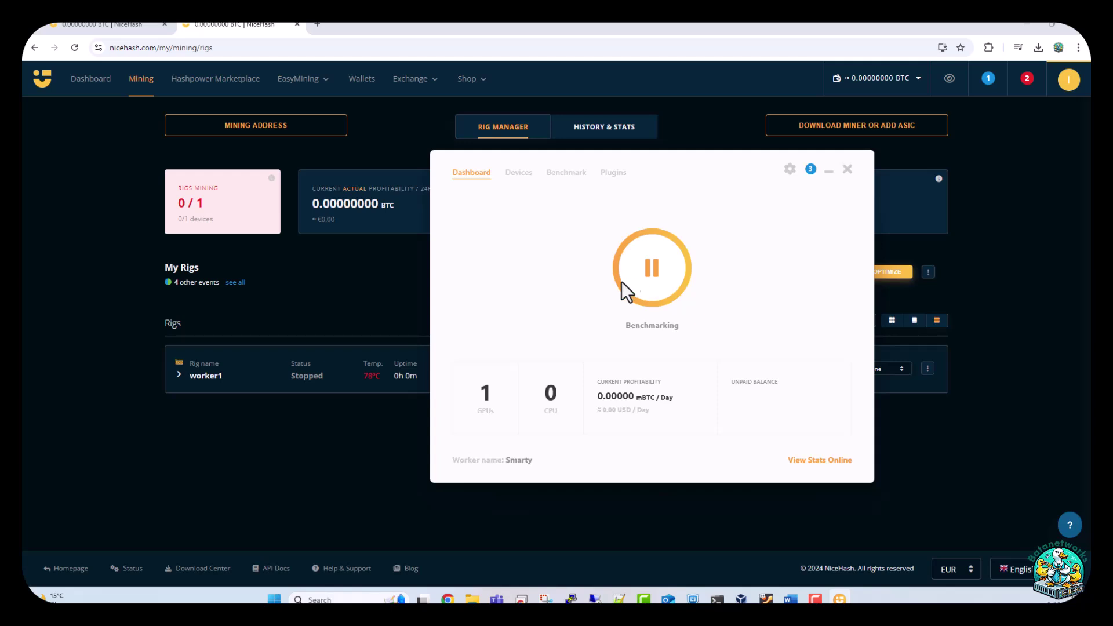
{"action": "left_click_drag", "start_coordinate": [660, 163], "coordinate": [597, 264]}
Step: Check the mining status on the NiceHash web dashboard, then minimize the browser and the miner window
{"action": "left_click", "coordinate": [90, 79]}
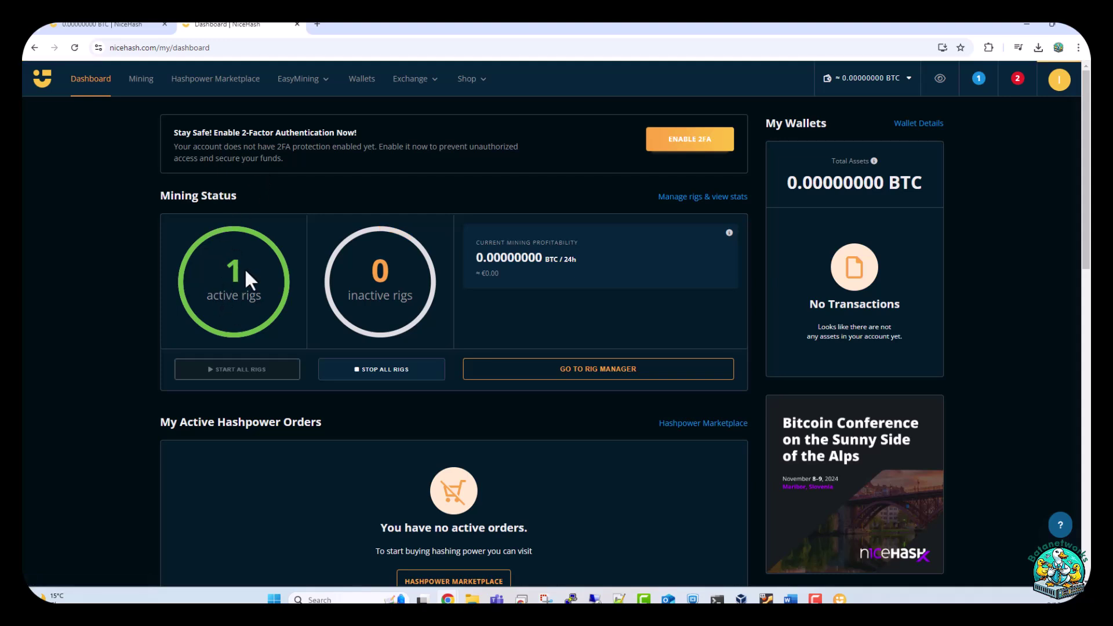
{"action": "scroll", "coordinate": [617, 255], "scroll_direction": "down", "scroll_amount": 1}
{"action": "scroll", "coordinate": [614, 261], "scroll_direction": "up", "scroll_amount": 1}
{"action": "left_click", "coordinate": [1021, 23]}
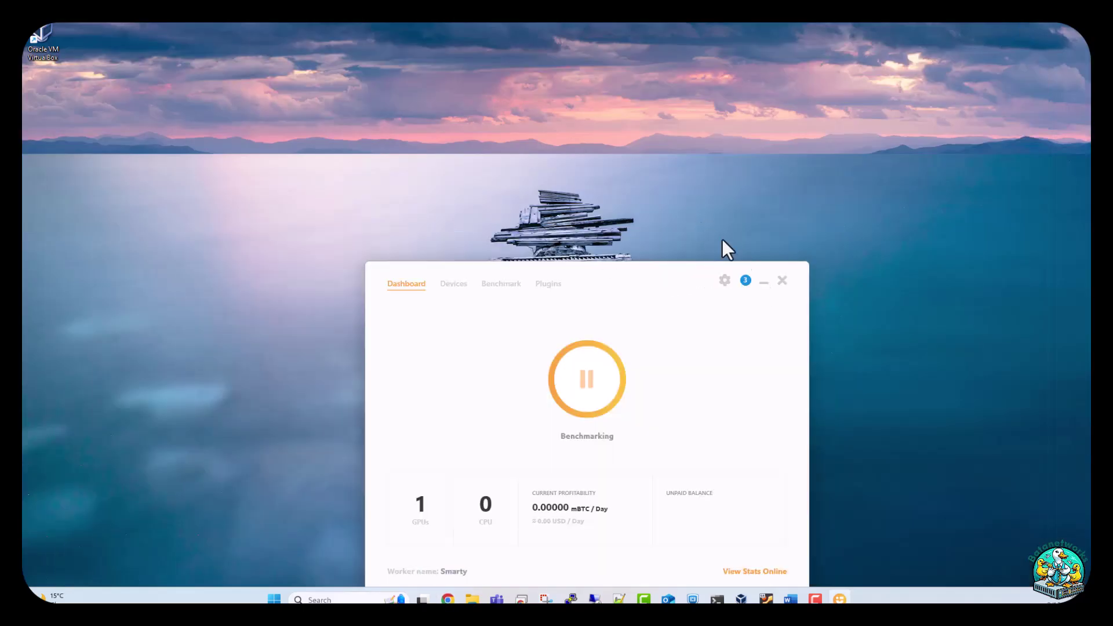
{"action": "left_click", "coordinate": [763, 282]}
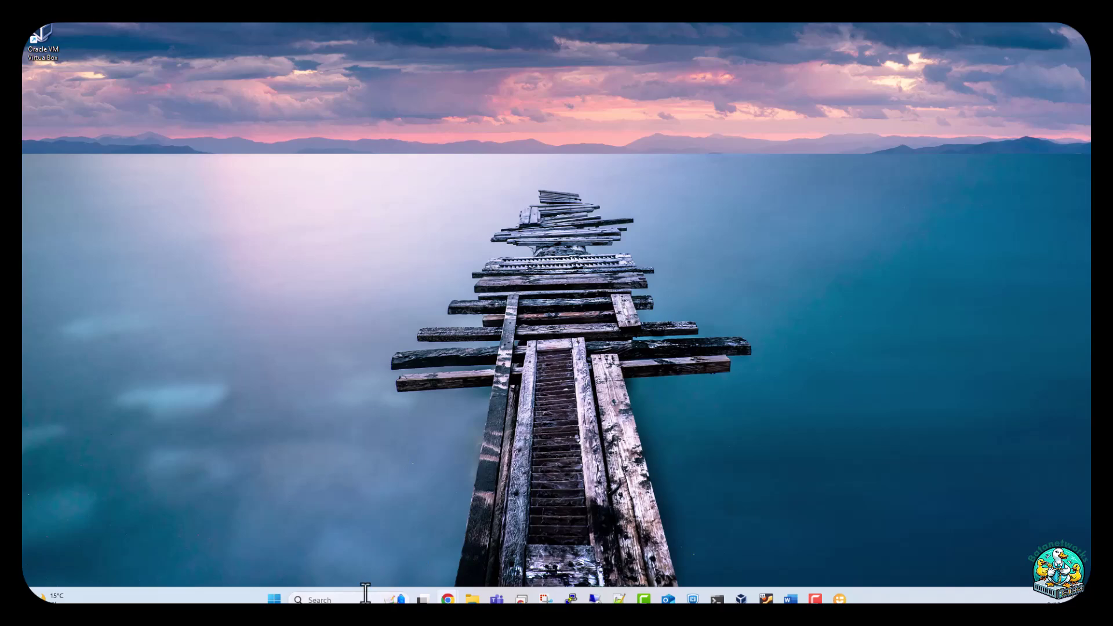
{"action": "left_click", "coordinate": [343, 599]}
{"action": "left_click", "coordinate": [347, 223]}
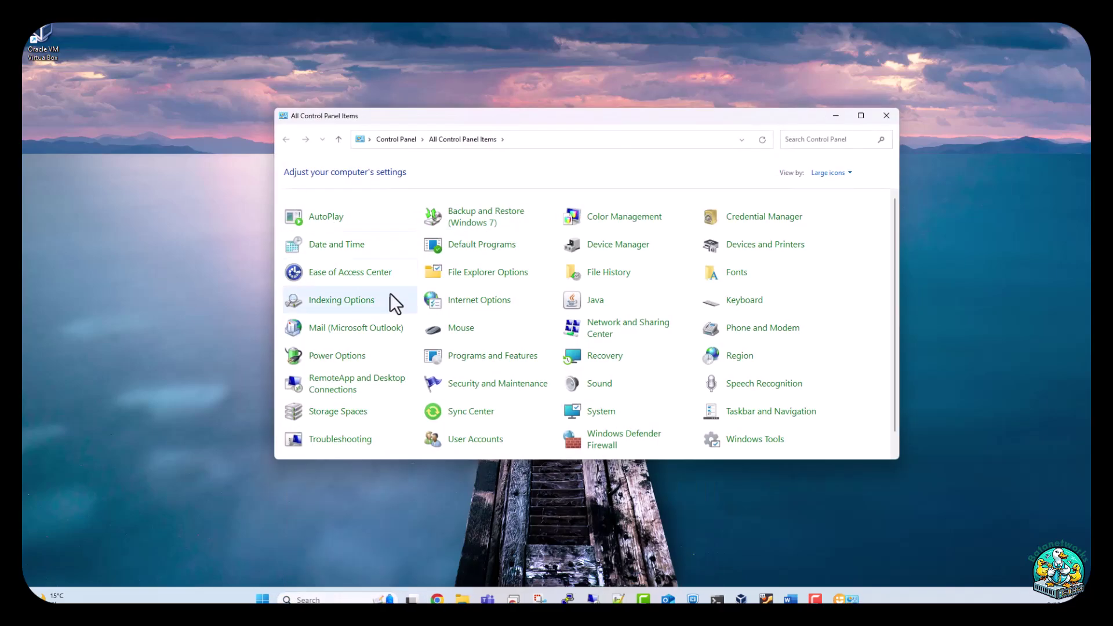
{"action": "left_click", "coordinate": [885, 114]}
Step: Run dxdiag from the Run dialog, examine the graphics card details for Display 1, and close the diagnostic tool
{"action": "left_click", "coordinate": [342, 599]}
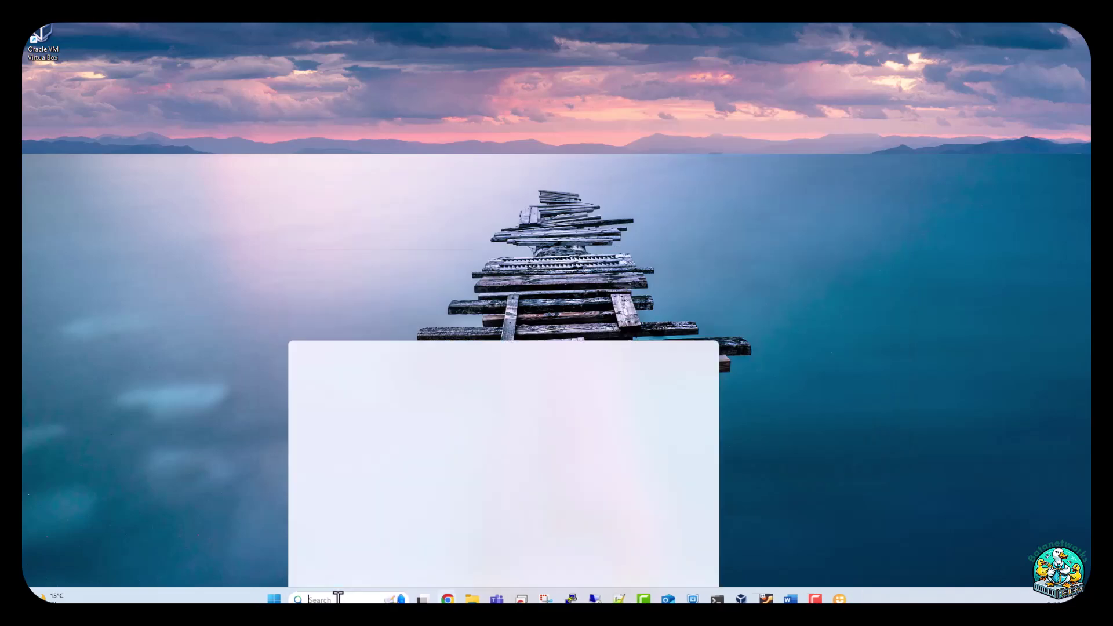
{"action": "left_click", "coordinate": [357, 273]}
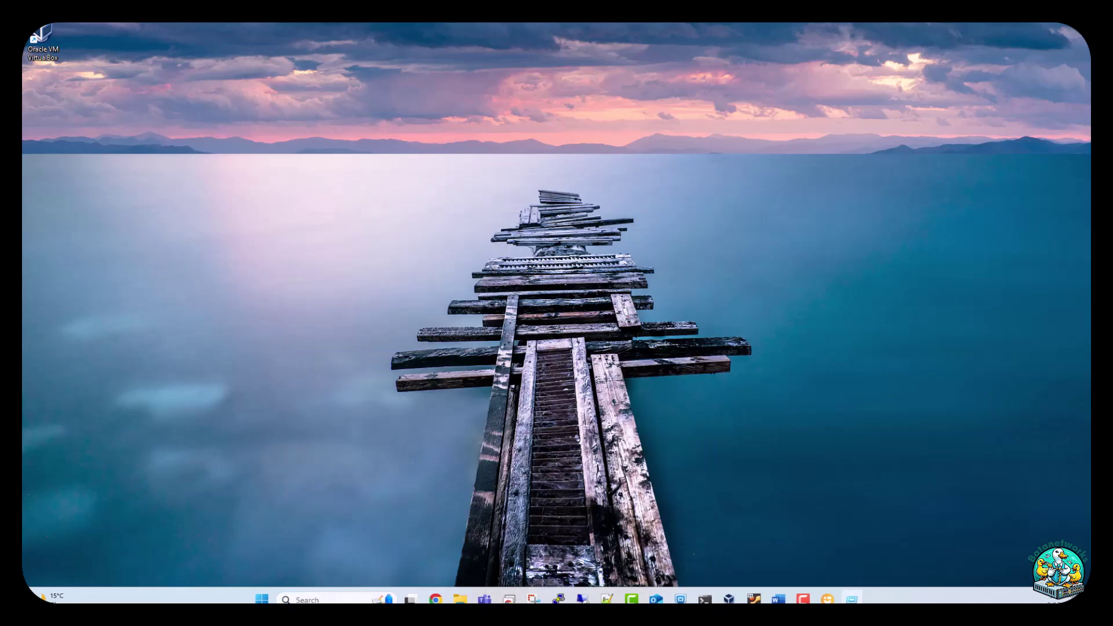
{"action": "key", "text": "super+r"}
{"action": "left_click_drag", "start_coordinate": [531, 415], "coordinate": [476, 240]}
{"action": "left_click", "coordinate": [406, 291]}
{"action": "key", "text": "BackSpace"}
{"action": "key", "text": "BackSpace"}
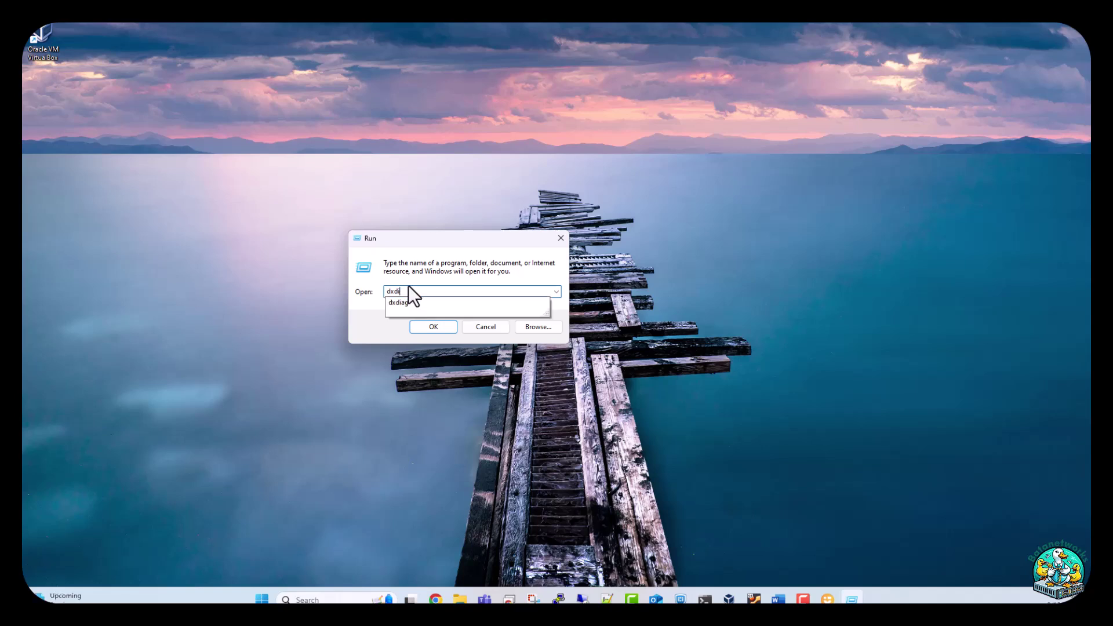
{"action": "type", "text": "ag"}
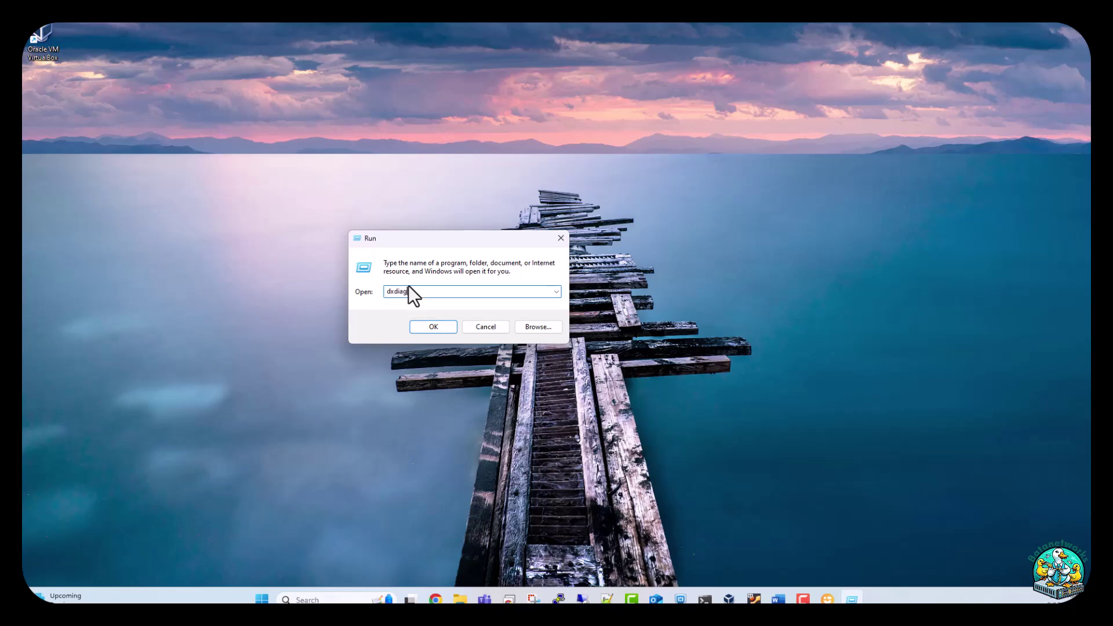
{"action": "left_click", "coordinate": [440, 324]}
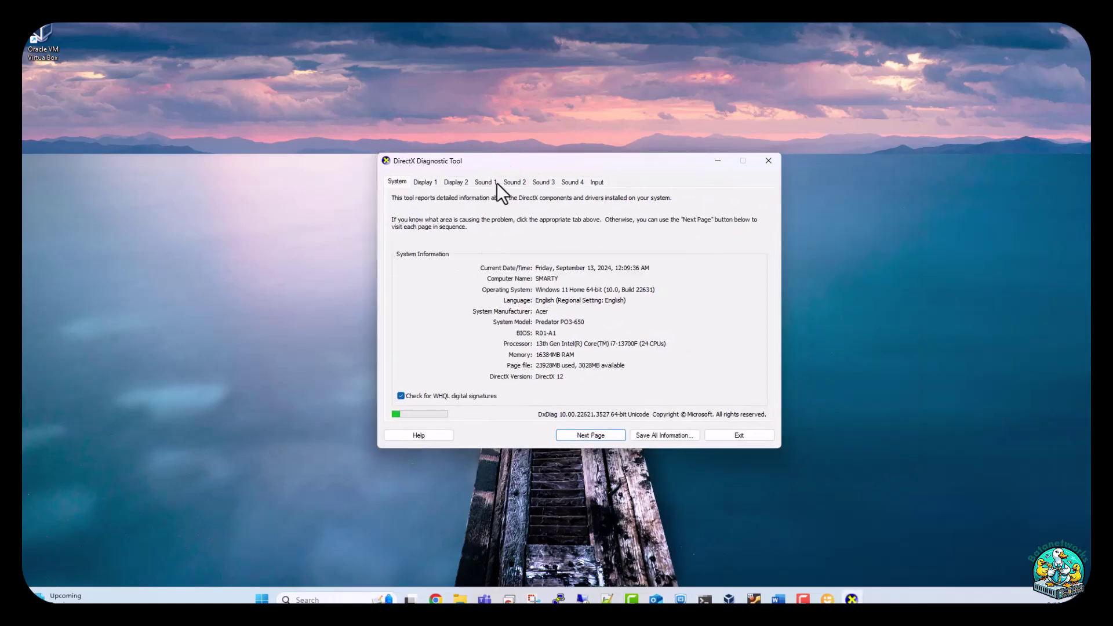
{"action": "left_click", "coordinate": [381, 179]}
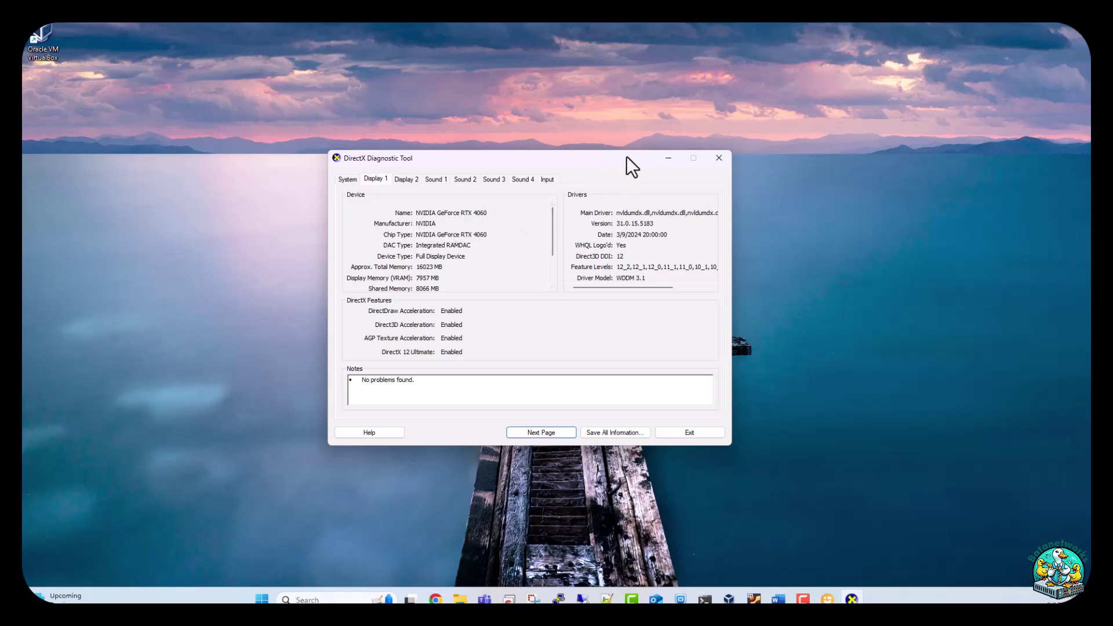
{"action": "left_click", "coordinate": [720, 162]}
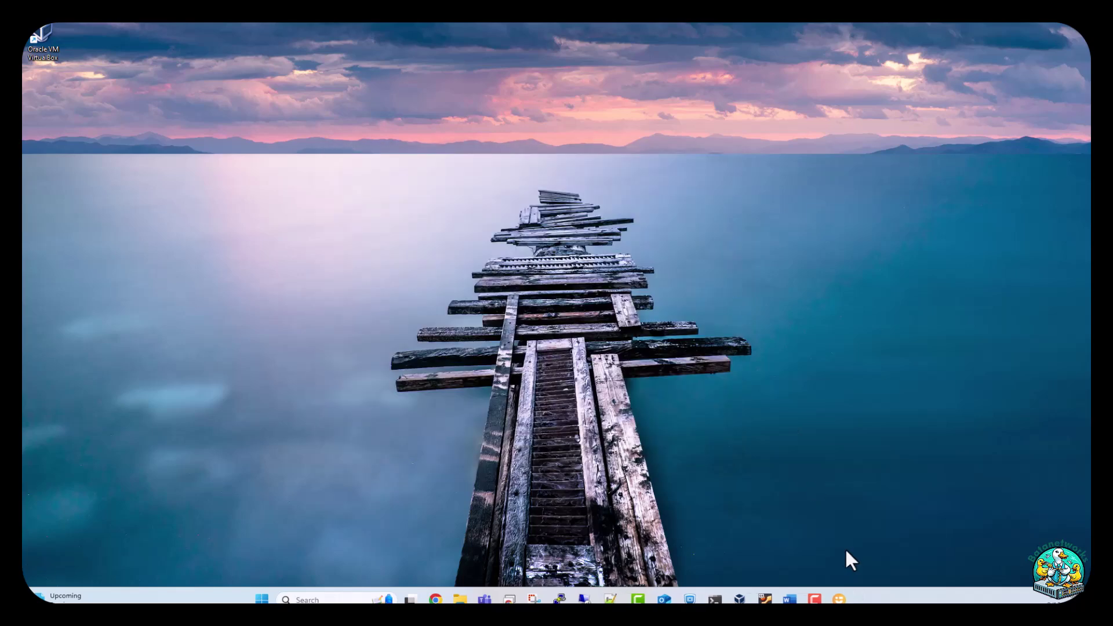
Step: Switch back to NiceHash Miner, minimize the Excavator console, and check the GPU's status, temperature and load among the devices
{"action": "left_click", "coordinate": [840, 599]}
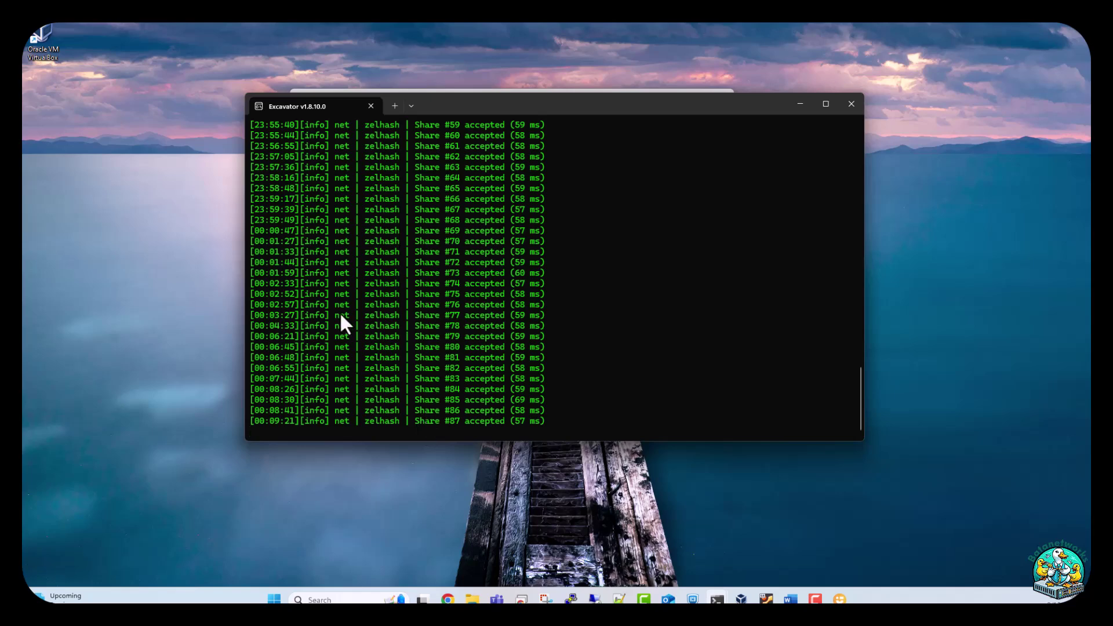
{"action": "left_click", "coordinate": [811, 114]}
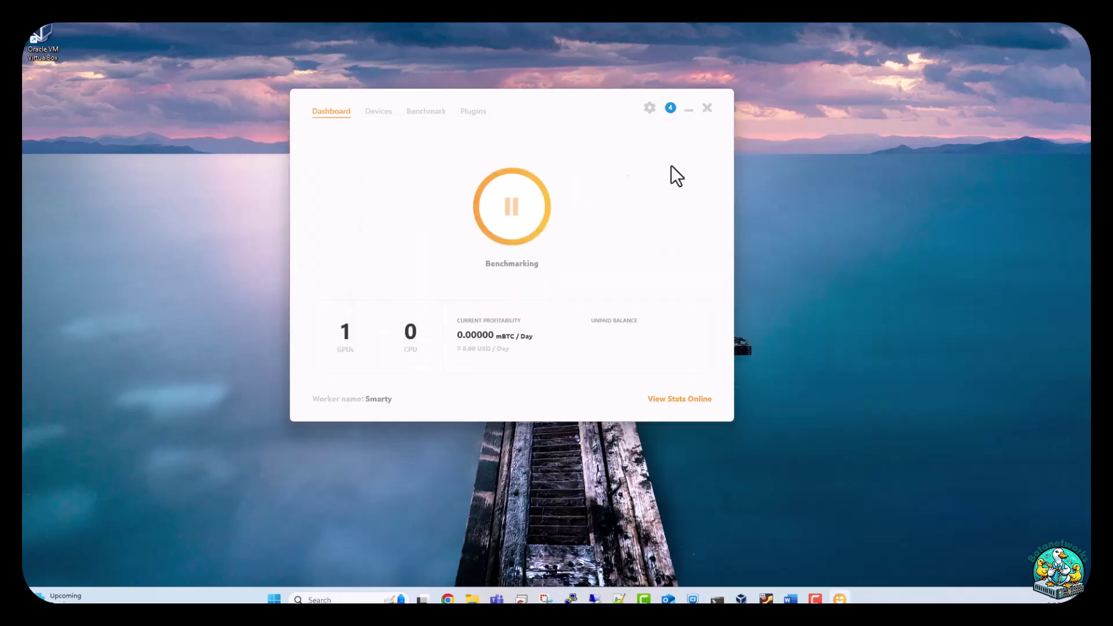
{"action": "left_click", "coordinate": [528, 221]}
{"action": "left_click_drag", "start_coordinate": [519, 111], "coordinate": [568, 79]}
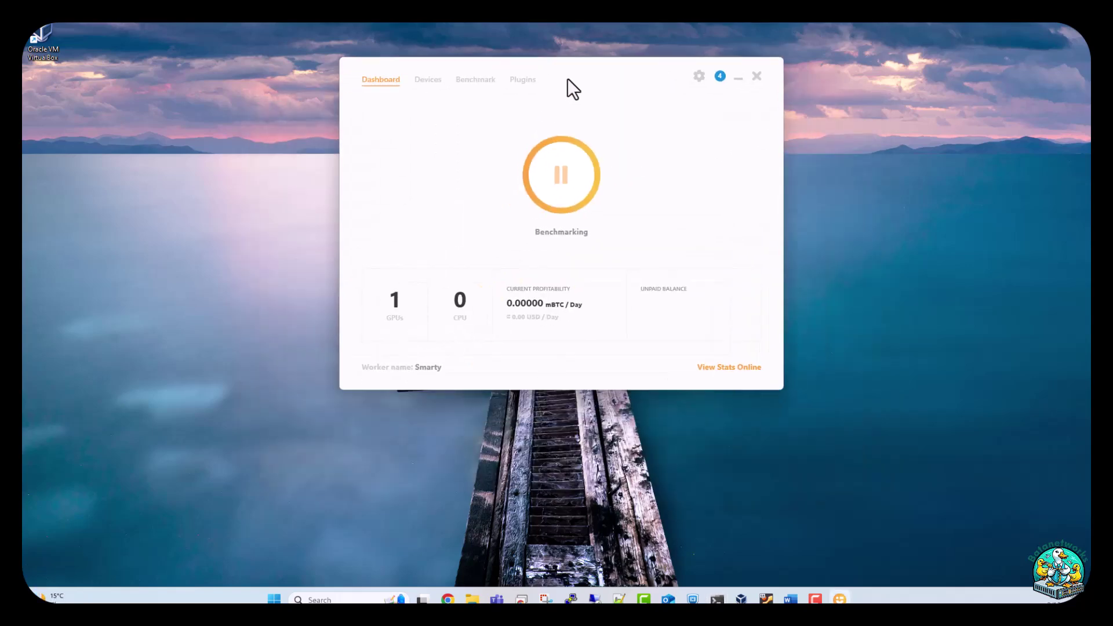
{"action": "left_click", "coordinate": [417, 82]}
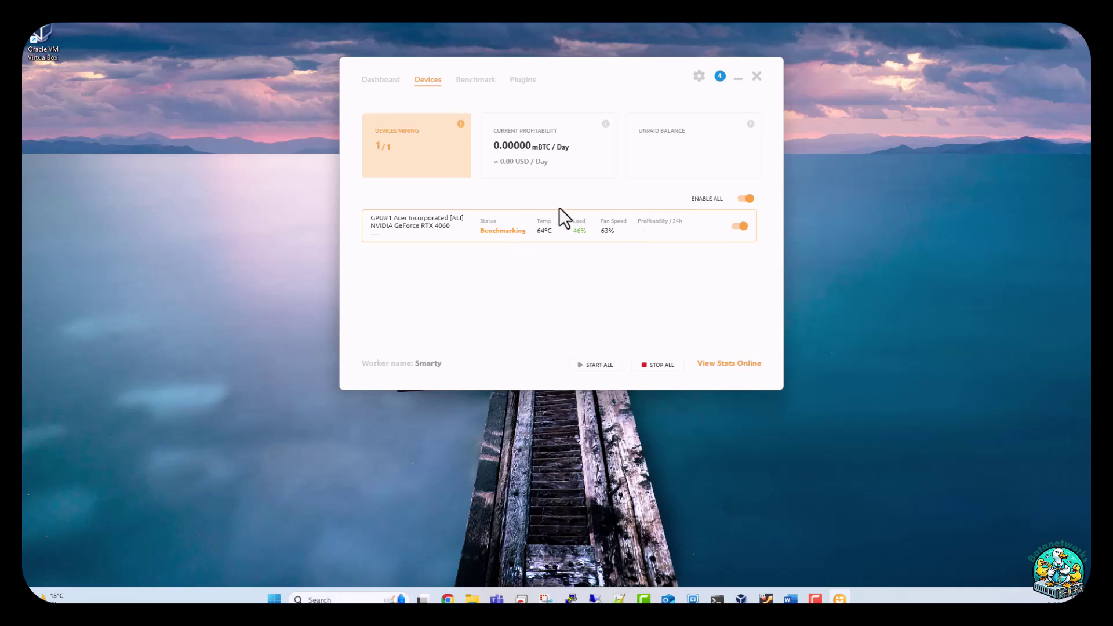
{"action": "left_click_drag", "start_coordinate": [573, 71], "coordinate": [544, 117]}
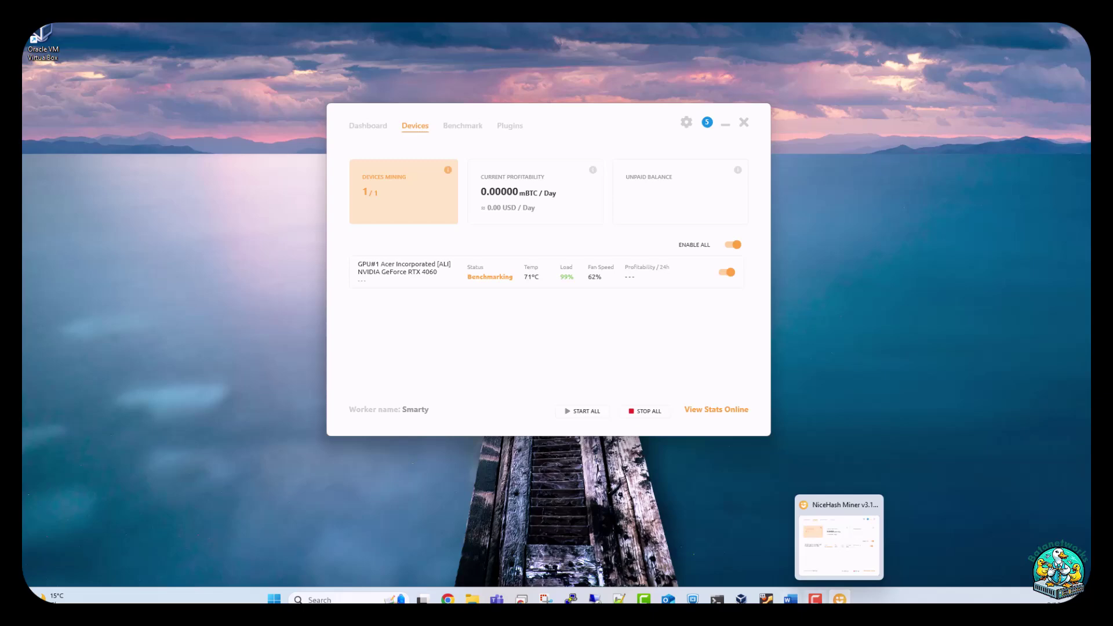
Step: Switch to the NiceHash website in the browser and view the account's wallets
{"action": "mouse_move", "coordinate": [447, 599]}
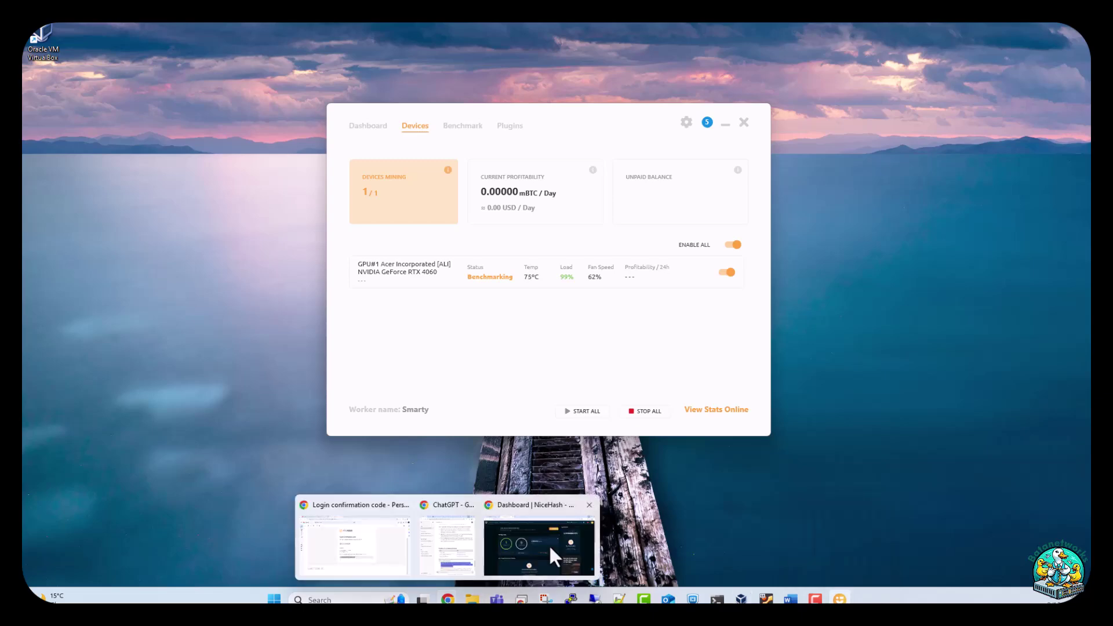
{"action": "left_click", "coordinate": [528, 551]}
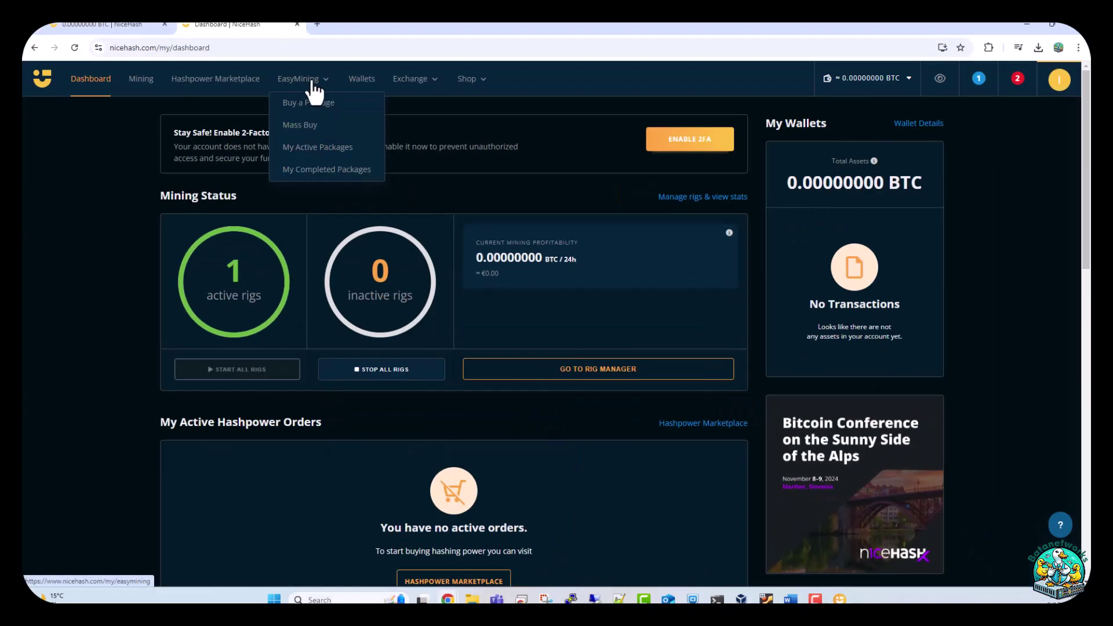
{"action": "left_click", "coordinate": [362, 82]}
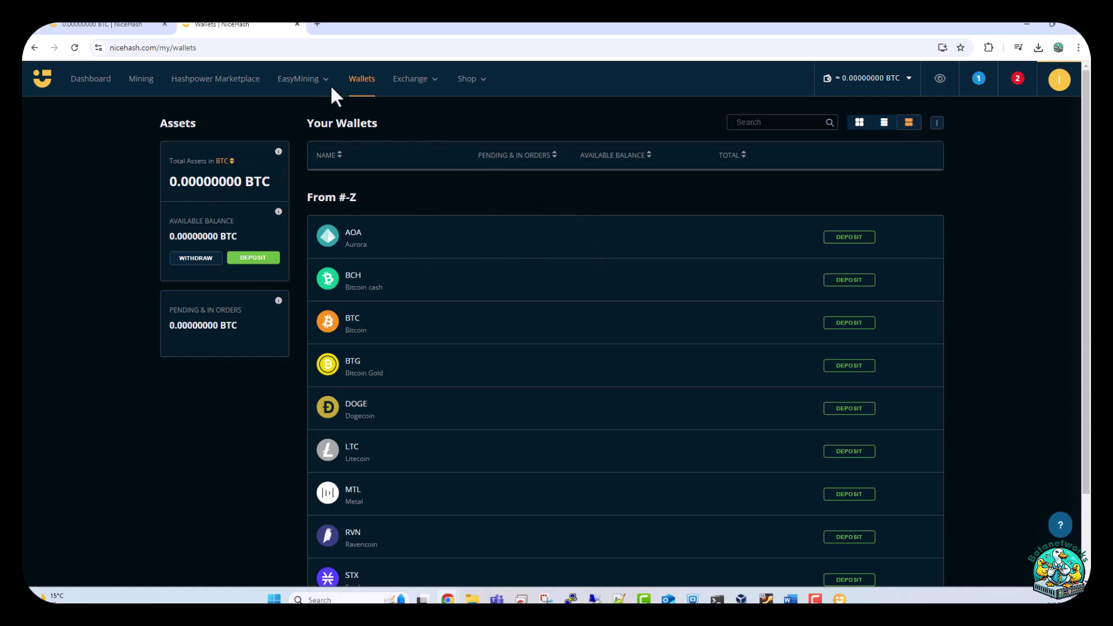
Step: Return to the web dashboard and review the mining status, hashpower orders and open exchange orders
{"action": "left_click", "coordinate": [99, 83]}
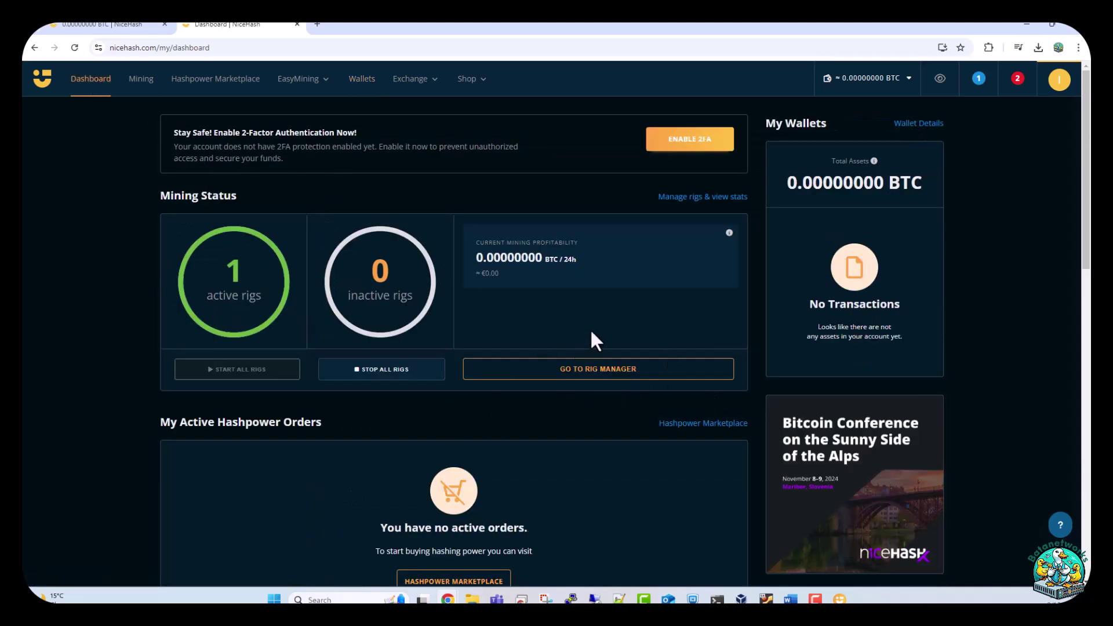
{"action": "scroll", "coordinate": [628, 114], "scroll_direction": "down", "scroll_amount": 2}
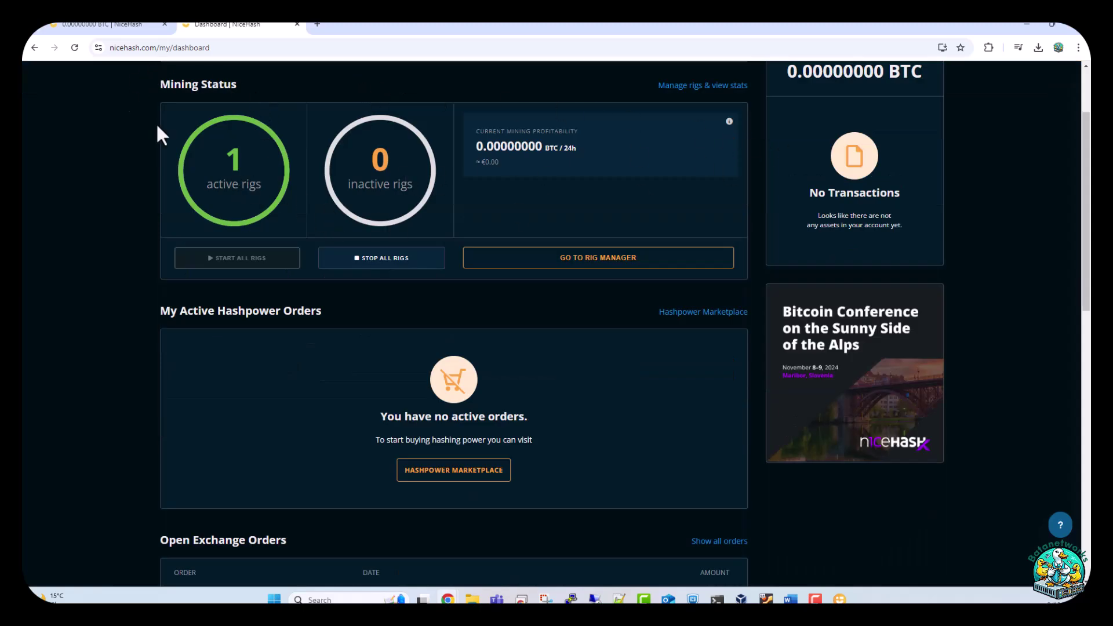
{"action": "scroll", "coordinate": [182, 86], "scroll_direction": "down", "scroll_amount": 2}
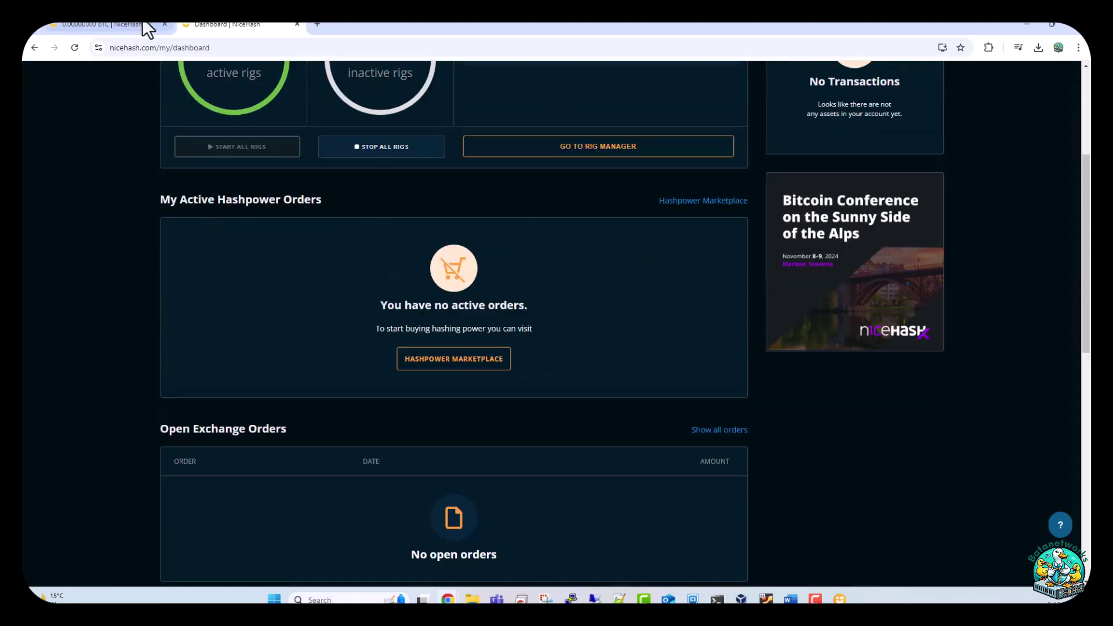
{"action": "scroll", "coordinate": [292, 230], "scroll_direction": "down", "scroll_amount": 3}
{"action": "scroll", "coordinate": [427, 291], "scroll_direction": "up", "scroll_amount": 7}
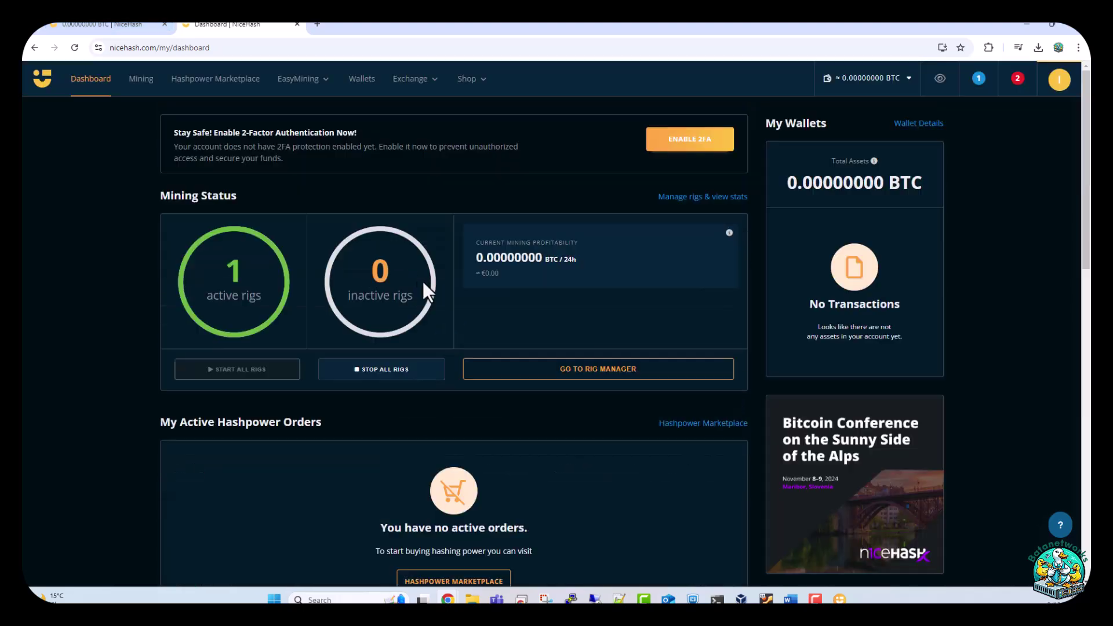